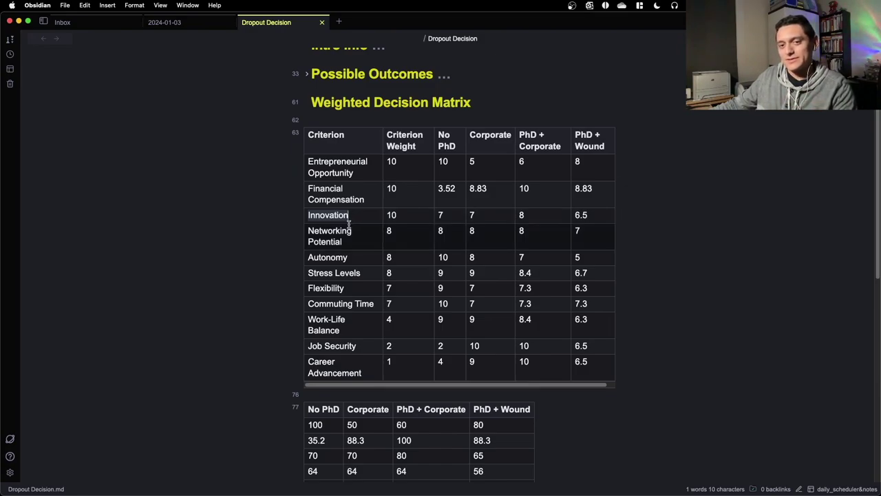
# - Highlight the Networking Potential and Autonomy criteria in the weighted decision matrix to review them
pyautogui.scroll(-1, 348, 223)
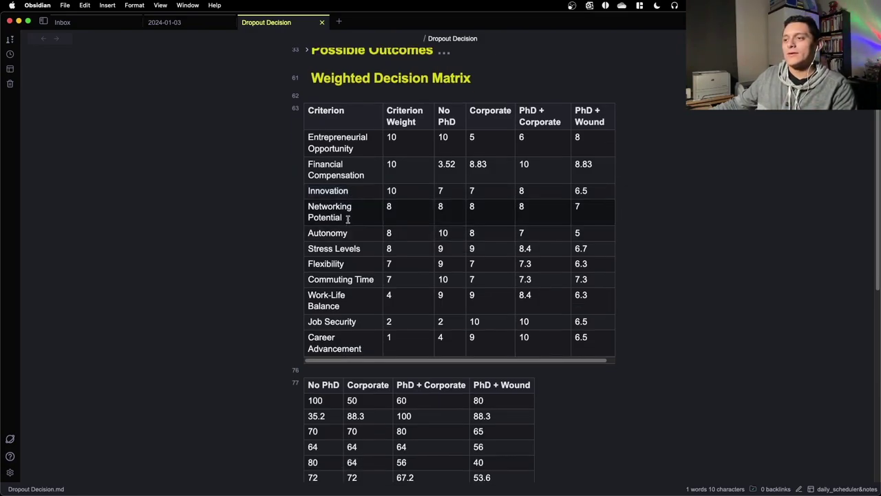
pyautogui.moveTo(306, 204)
pyautogui.mouseDown()
pyautogui.moveTo(324, 209)
pyautogui.moveTo(314, 215)
pyautogui.mouseUp()
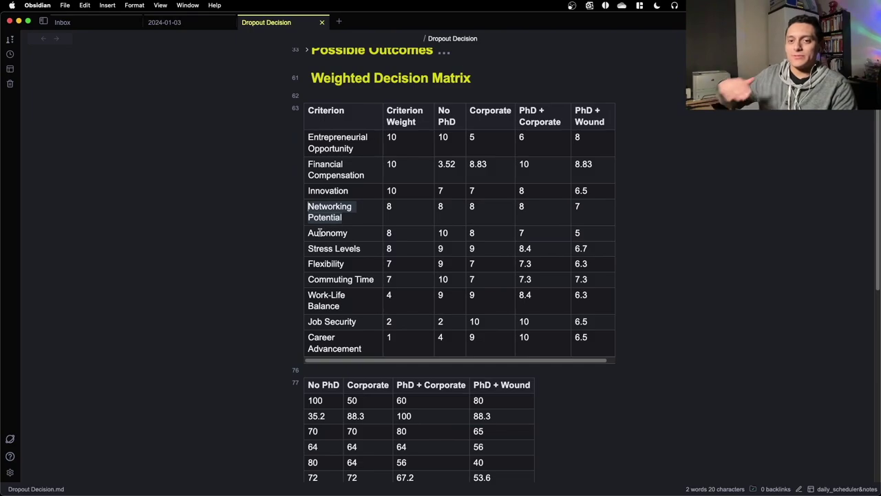
pyautogui.scroll(-1, 319, 233)
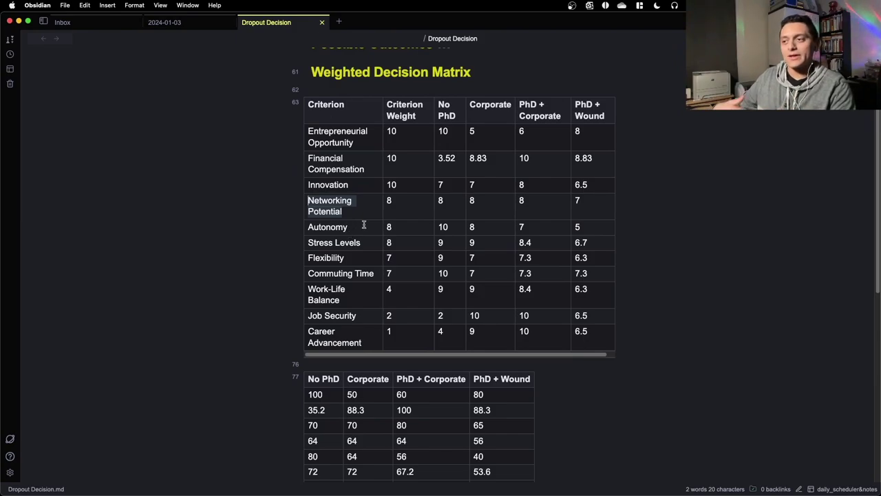
pyautogui.scroll(-2, 364, 224)
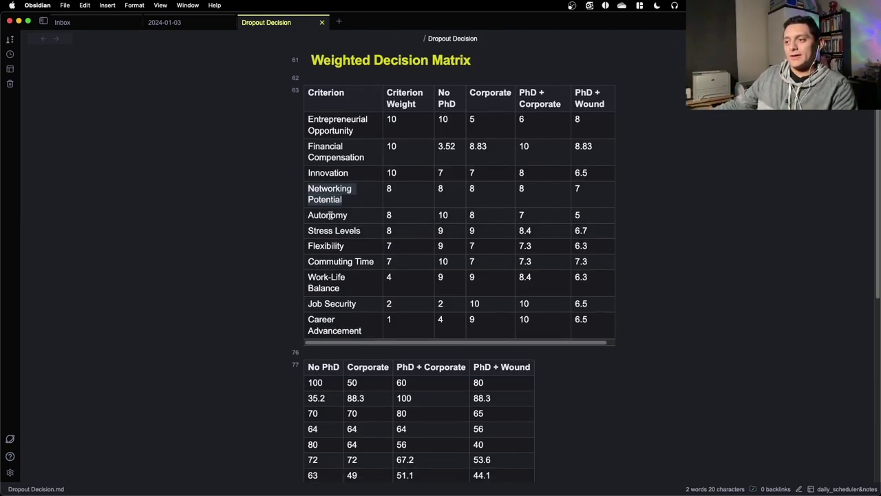
pyautogui.doubleClick(330, 214)
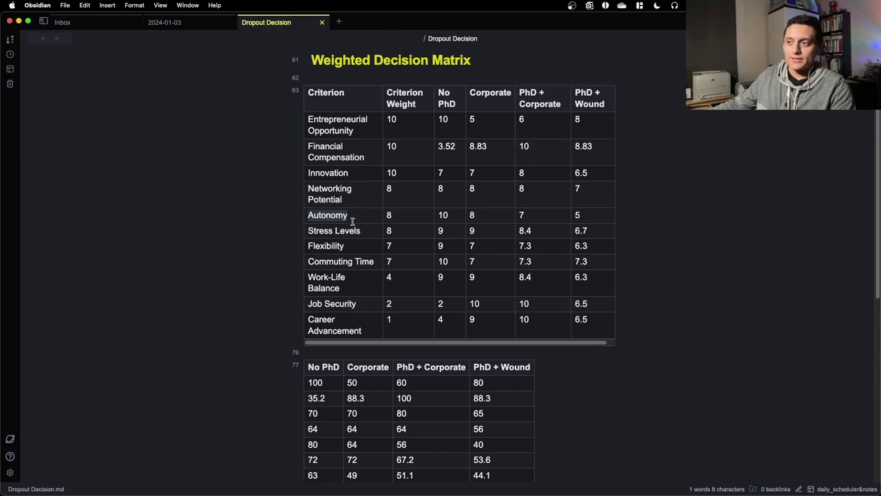
# - Highlight the Stress Levels and Flexibility criteria in the decision matrix to review them
pyautogui.scroll(-1, 354, 220)
pyautogui.moveTo(359, 220); pyautogui.dragTo(294, 220)
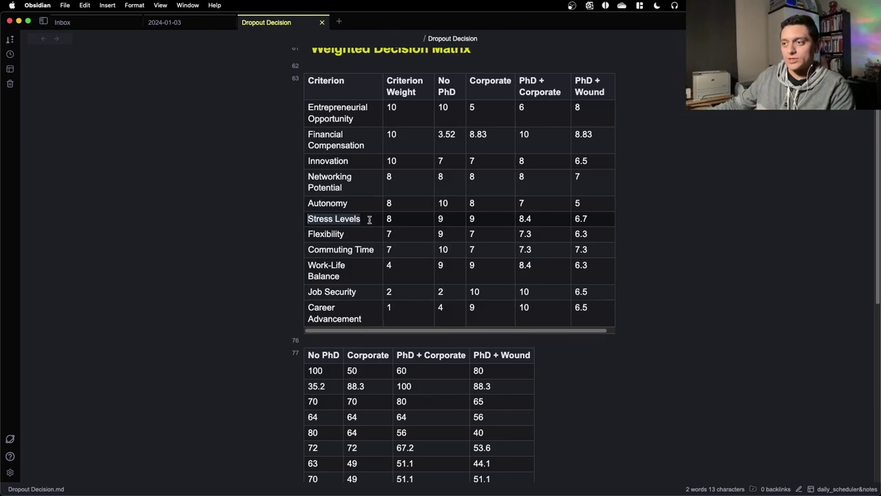
pyautogui.doubleClick(359, 235)
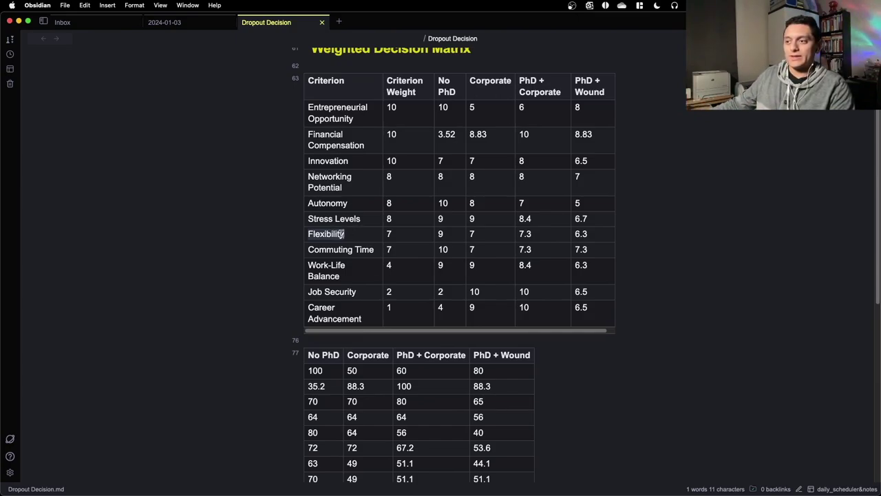
pyautogui.moveTo(335, 234); pyautogui.dragTo(329, 234)
pyautogui.doubleClick(329, 234)
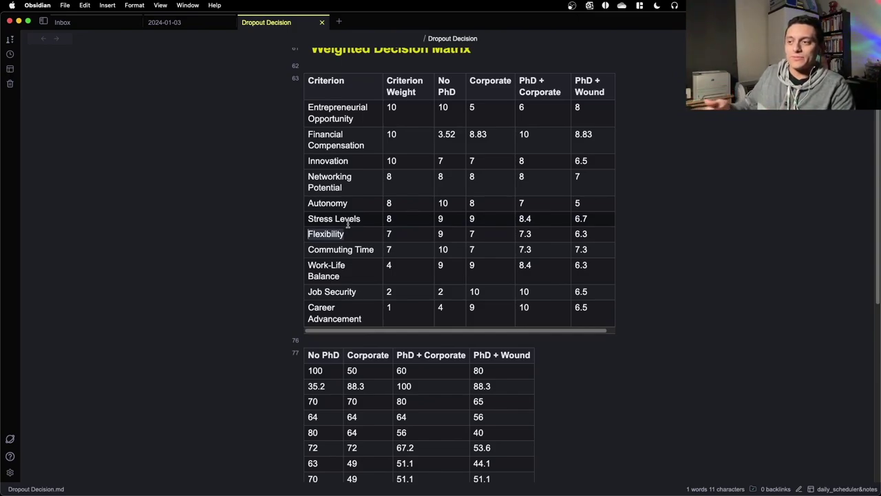
# - Highlight the Commuting Time and Work-Life Balance criteria in the decision matrix to review them
pyautogui.scroll(-1, 347, 224)
pyautogui.moveTo(375, 238); pyautogui.dragTo(309, 236)
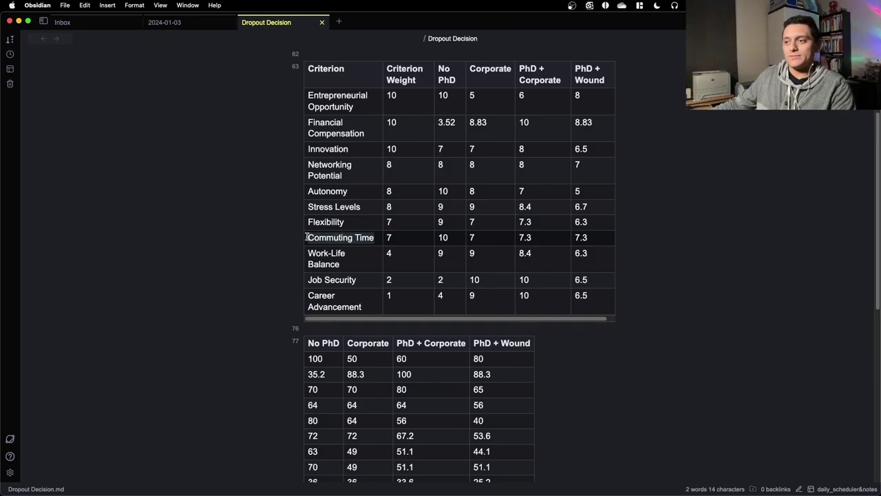
pyautogui.click(351, 258)
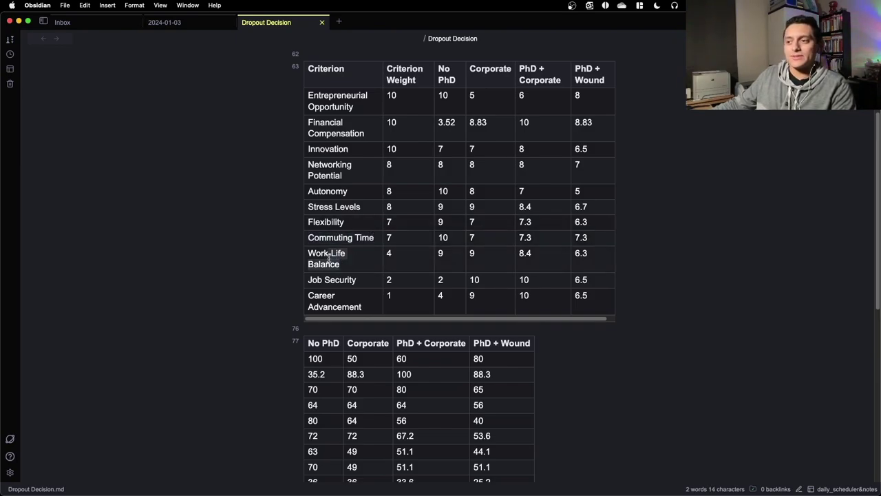
pyautogui.moveTo(320, 256); pyautogui.dragTo(307, 252)
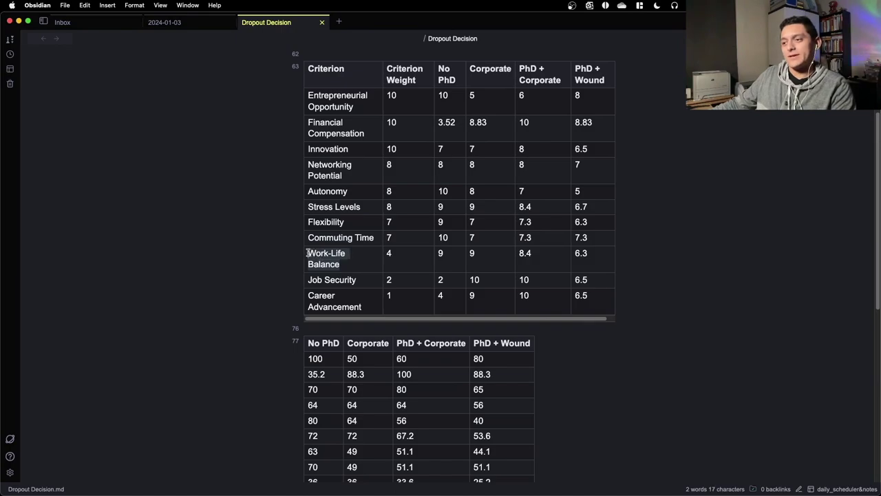
pyautogui.scroll(-1, 378, 252)
pyautogui.scroll(5, 372, 242)
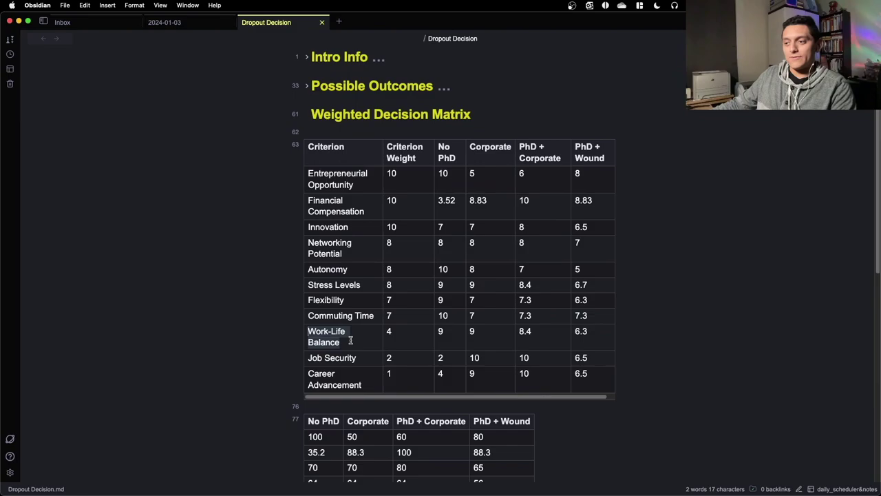
pyautogui.moveTo(350, 340); pyautogui.dragTo(306, 334)
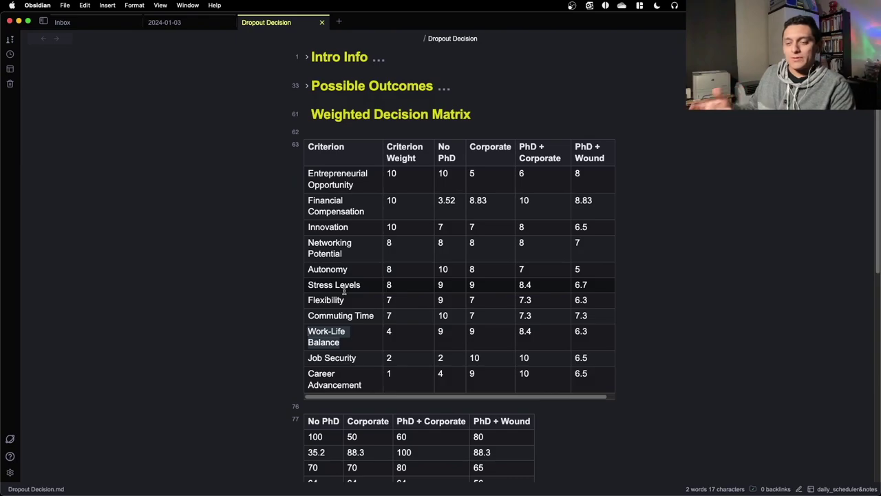
pyautogui.scroll(-2, 344, 290)
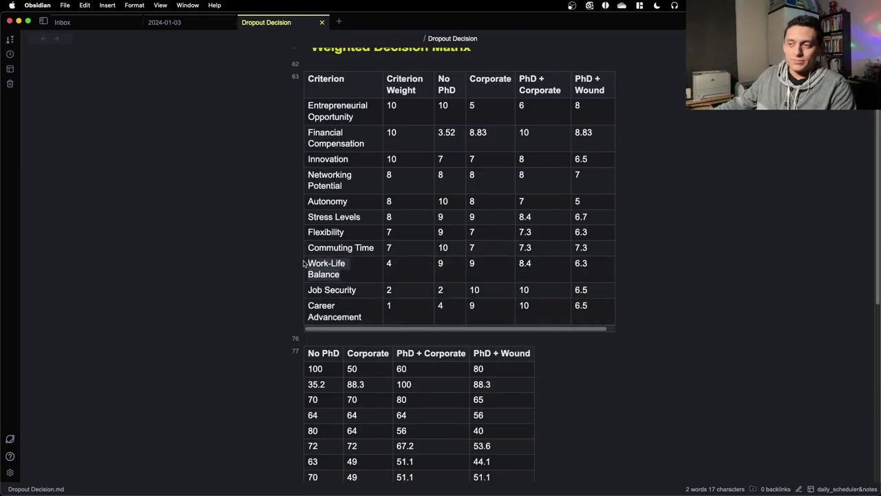
# - Highlight the Job Security and Career Advancement criteria at the end of the matrix to review them
pyautogui.tripleClick(358, 290)
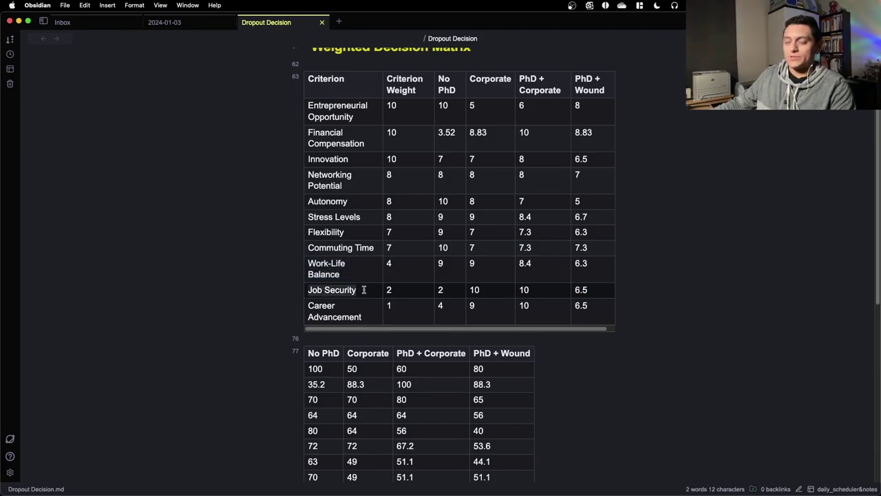
pyautogui.moveTo(364, 289); pyautogui.dragTo(307, 289)
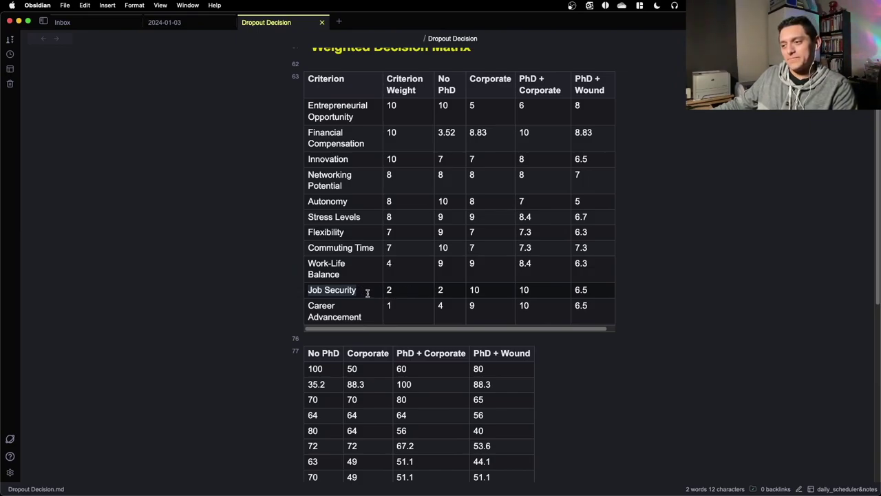
pyautogui.moveTo(365, 317); pyautogui.dragTo(306, 306)
pyautogui.moveTo(373, 292); pyautogui.dragTo(306, 289)
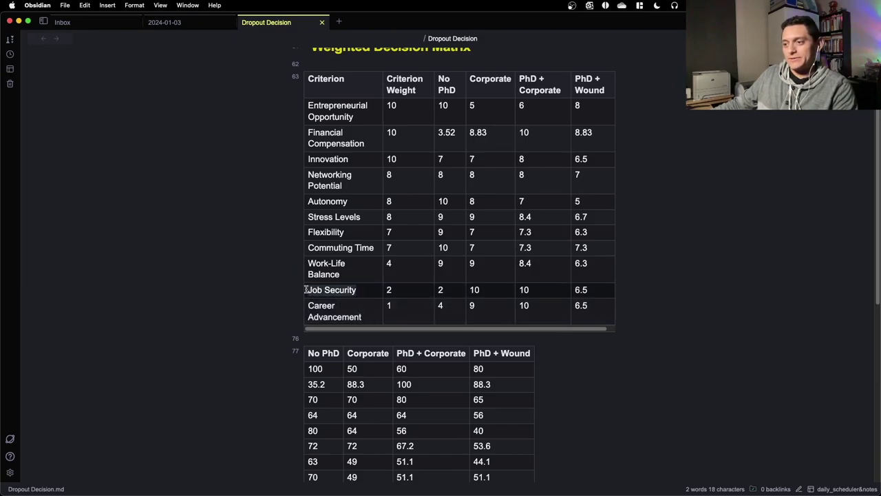
pyautogui.tripleClick(377, 289)
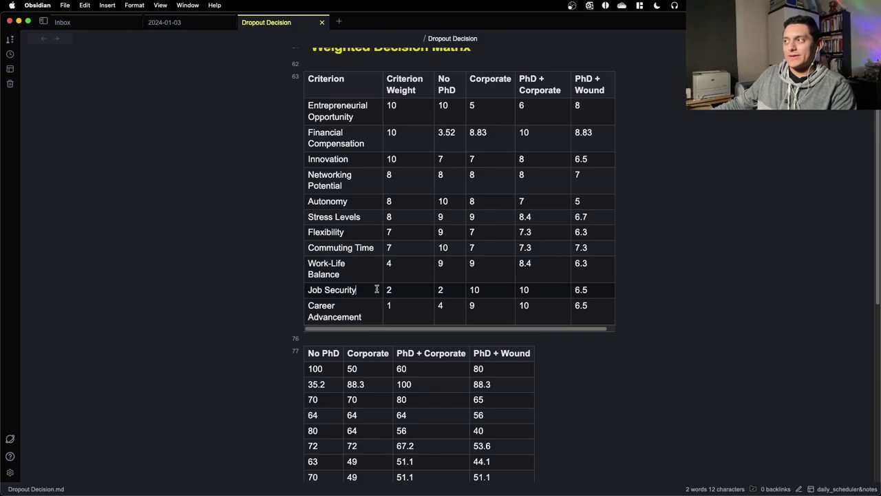
pyautogui.doubleClick(342, 291)
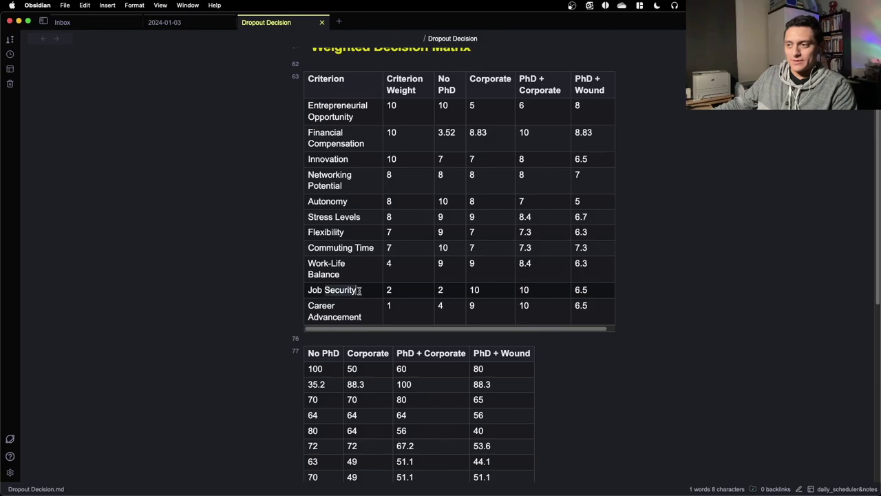
pyautogui.moveTo(367, 309); pyautogui.dragTo(306, 305)
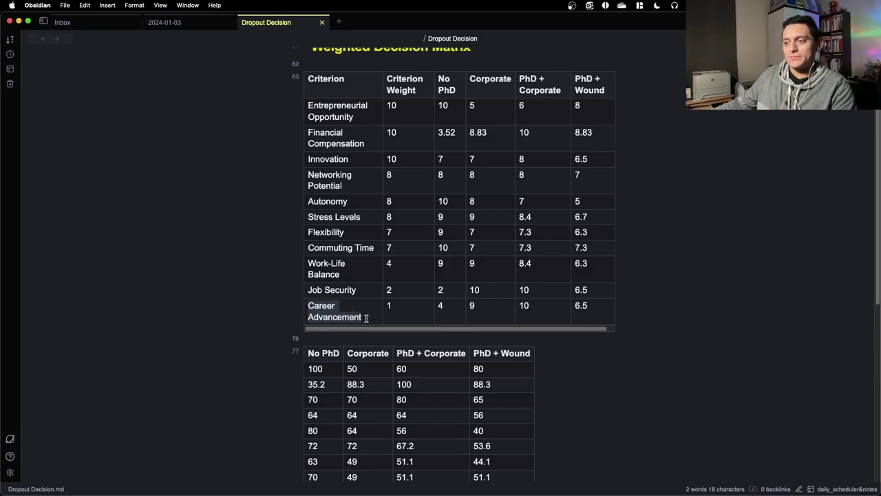
pyautogui.moveTo(365, 314); pyautogui.dragTo(304, 305)
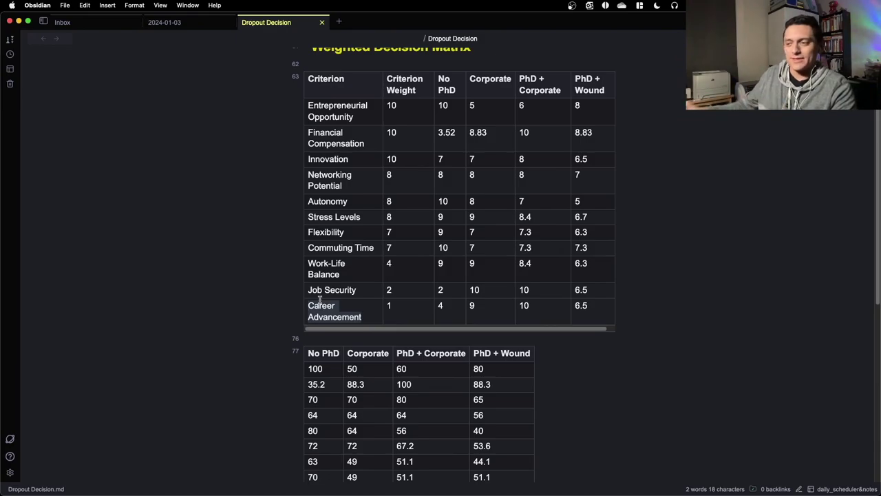
# - Compare the criterion weights of Financial Compensation and Innovation with those of Job Security and Career Advancement by selecting their cells
pyautogui.scroll(2, 345, 298)
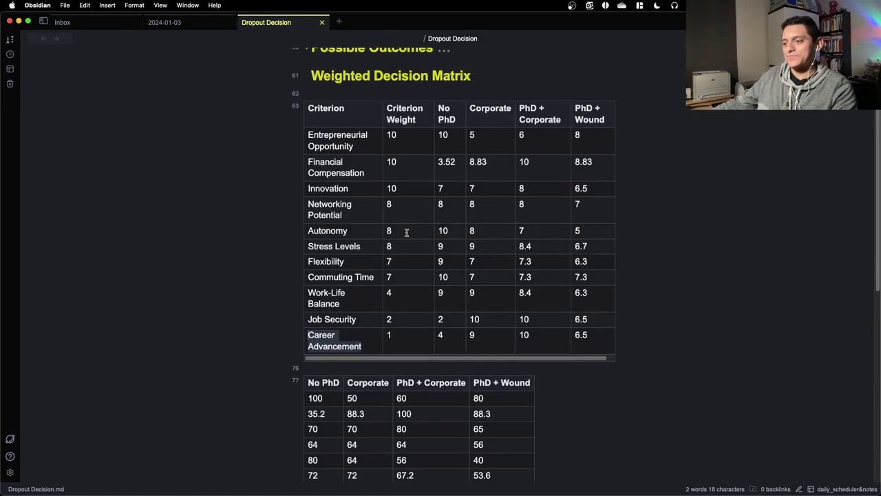
pyautogui.scroll(-1, 406, 232)
pyautogui.scroll(2, 406, 207)
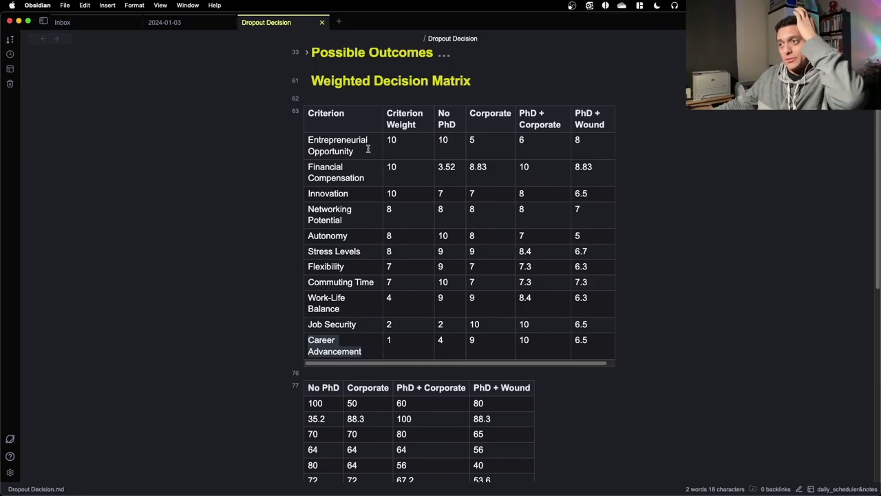
pyautogui.click(408, 161)
pyautogui.moveTo(406, 168); pyautogui.dragTo(320, 165)
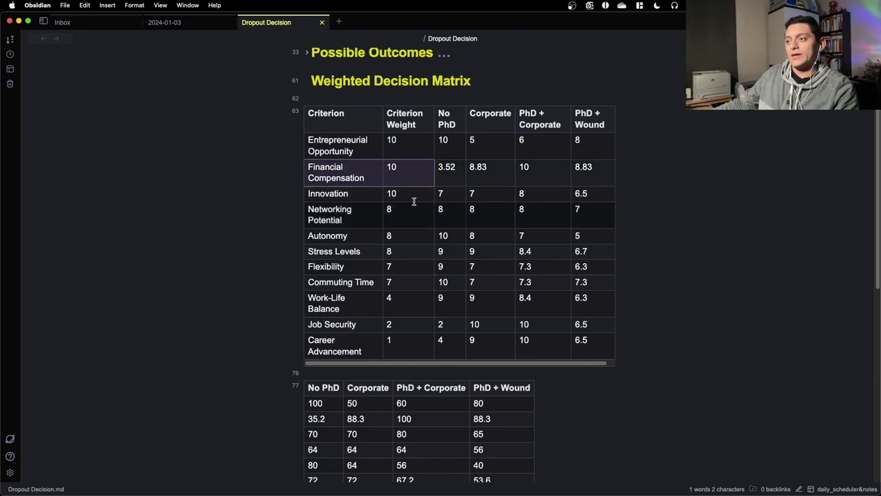
pyautogui.moveTo(413, 199); pyautogui.dragTo(336, 195)
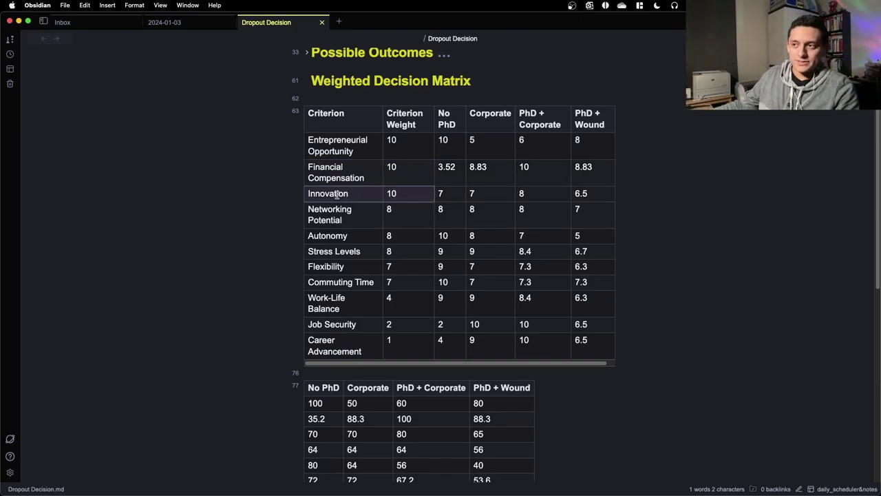
pyautogui.moveTo(416, 343); pyautogui.dragTo(310, 327)
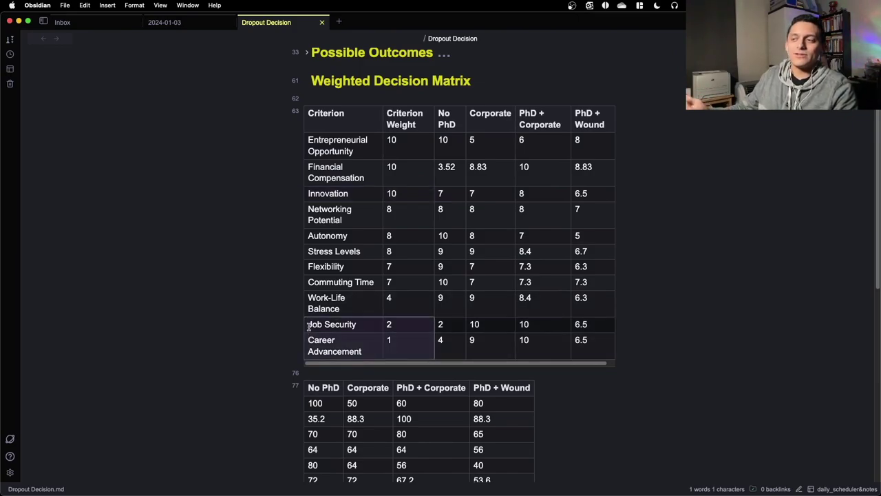
# - Select the score columns of the four outcomes and review their headers: No PhD, Corporate, PhD + Corporate and PhD + Wound
pyautogui.click(447, 141)
pyautogui.moveTo(443, 117); pyautogui.dragTo(586, 338)
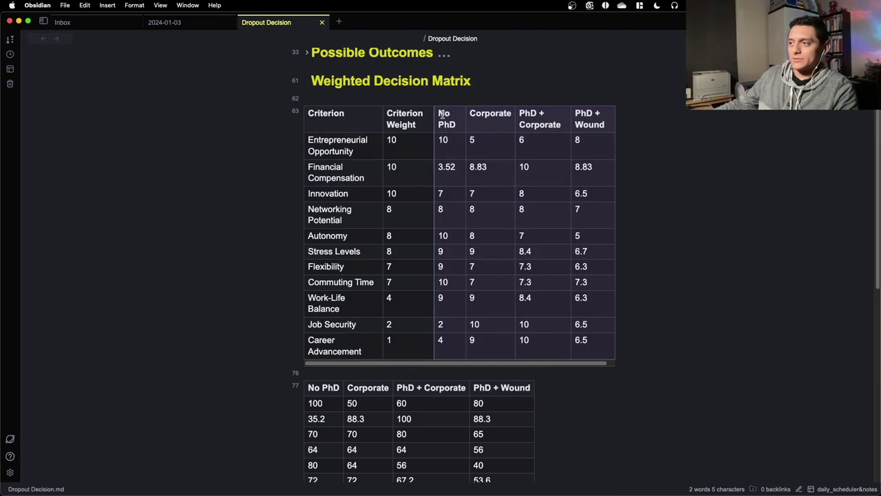
pyautogui.moveTo(445, 113); pyautogui.dragTo(451, 112)
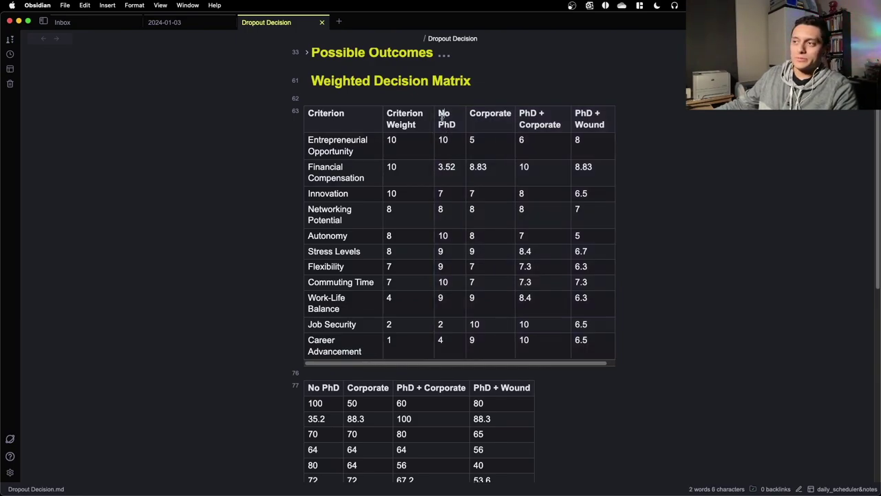
pyautogui.doubleClick(489, 116)
pyautogui.doubleClick(528, 113)
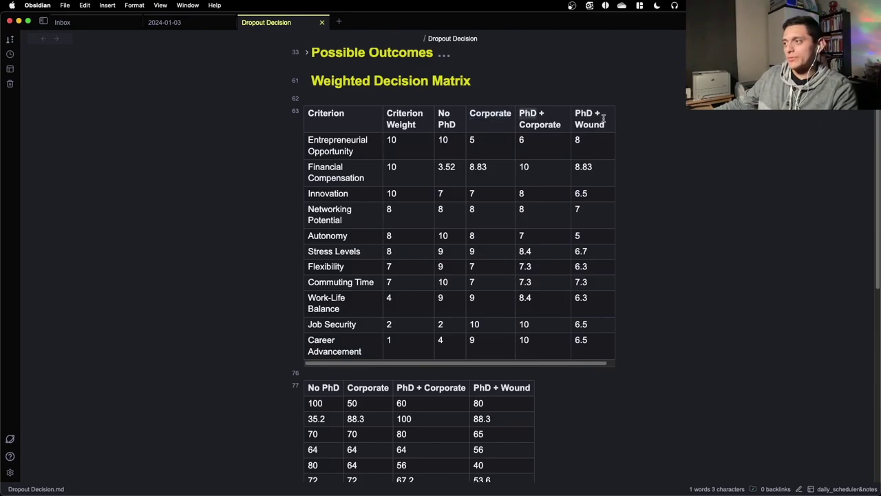
pyautogui.doubleClick(582, 114)
pyautogui.moveTo(588, 119); pyautogui.dragTo(593, 124)
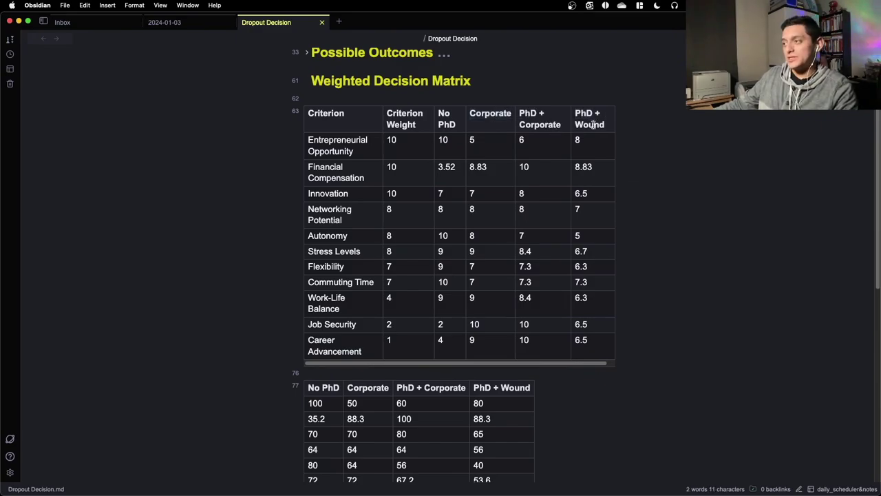
pyautogui.doubleClick(593, 125)
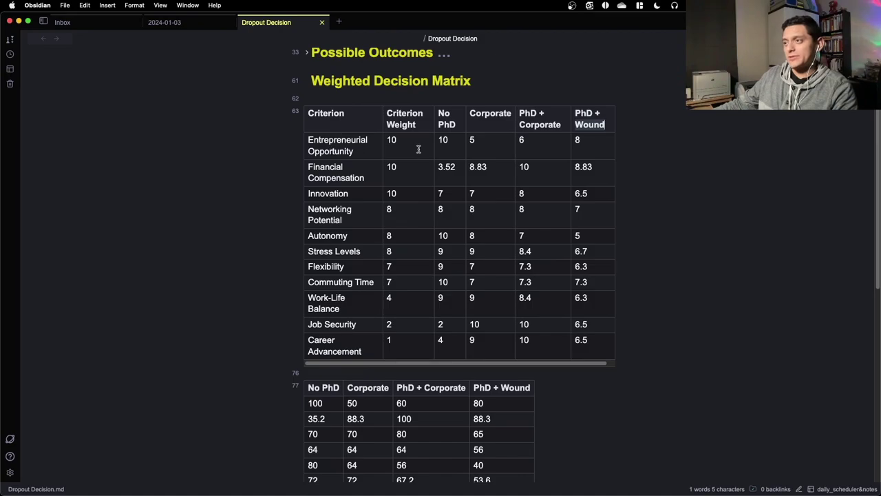
# - Examine the No PhD score for the Entrepreneurial Opportunity criterion, highlighting the score and the criterion name
pyautogui.moveTo(448, 145)
pyautogui.mouseDown()
pyautogui.moveTo(455, 342)
pyautogui.moveTo(443, 197)
pyautogui.moveTo(450, 142)
pyautogui.moveTo(450, 195)
pyautogui.moveTo(451, 141)
pyautogui.mouseUp()
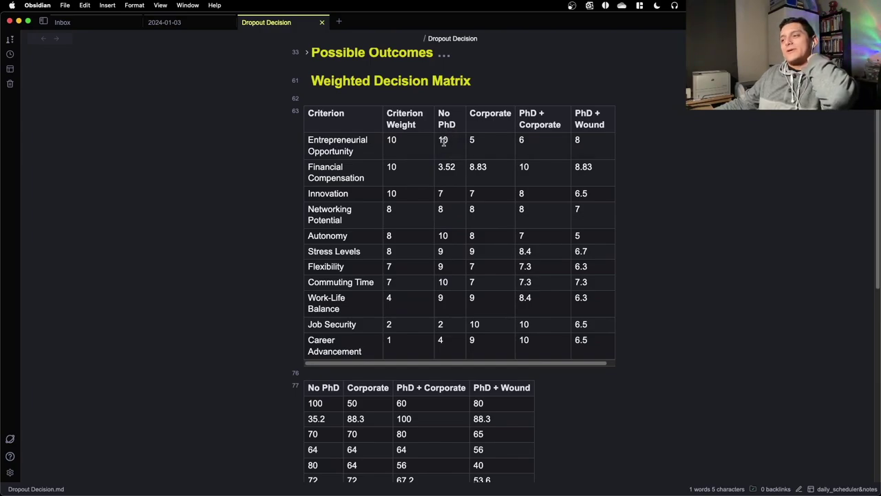
pyautogui.doubleClick(347, 140)
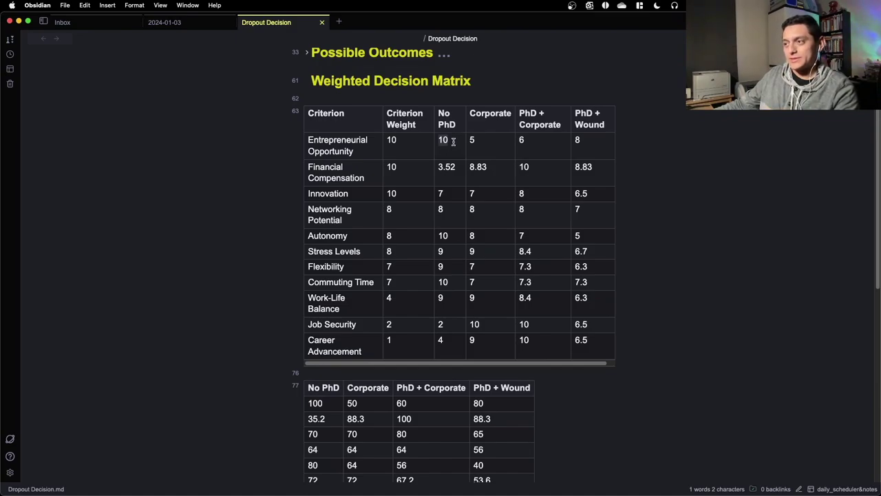
pyautogui.moveTo(443, 135); pyautogui.dragTo(435, 135)
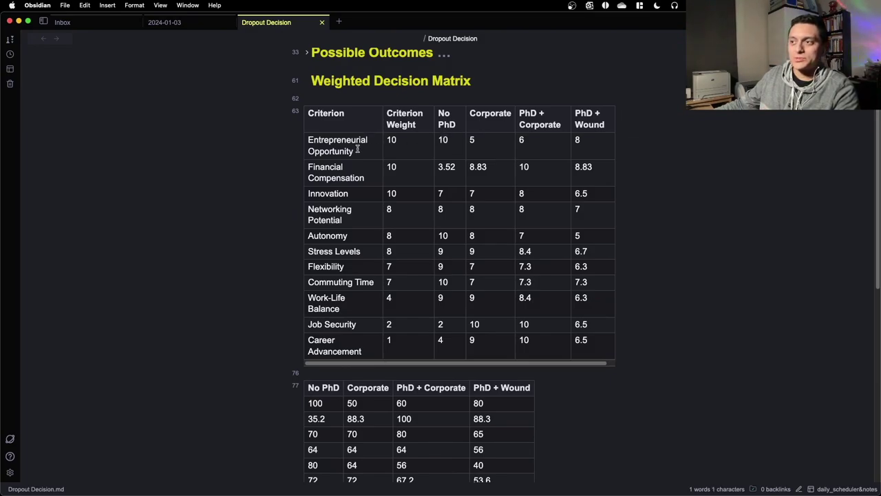
pyautogui.moveTo(357, 149); pyautogui.dragTo(307, 140)
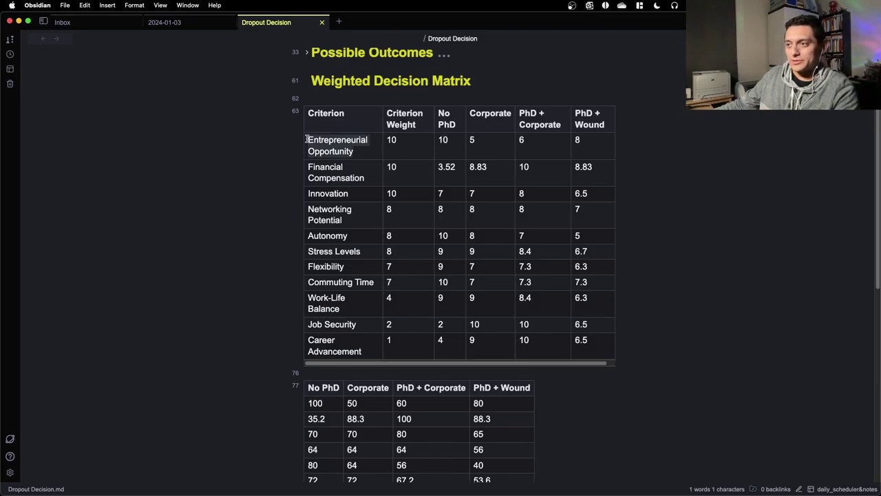
# - Switch to the Book1 workbook in Excel and examine the No PhD compensation formula in cell C14
pyautogui.click(454, 169)
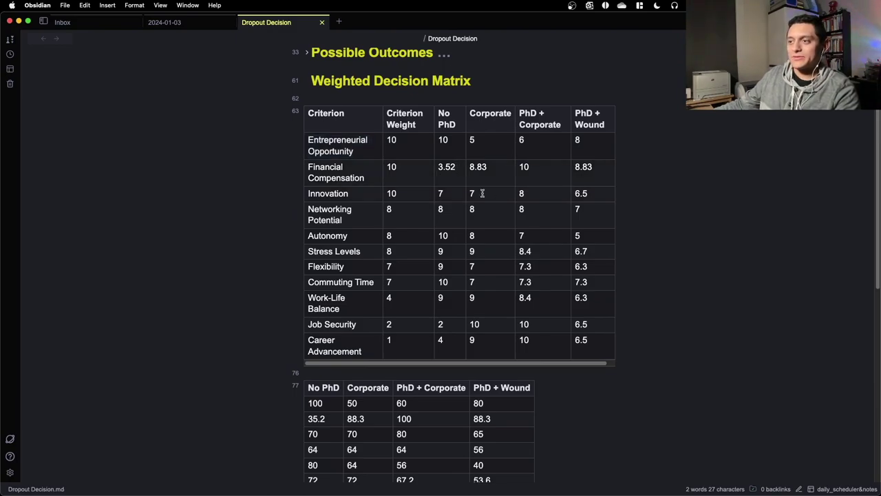
pyautogui.hotkey('ctrl', 'Up')
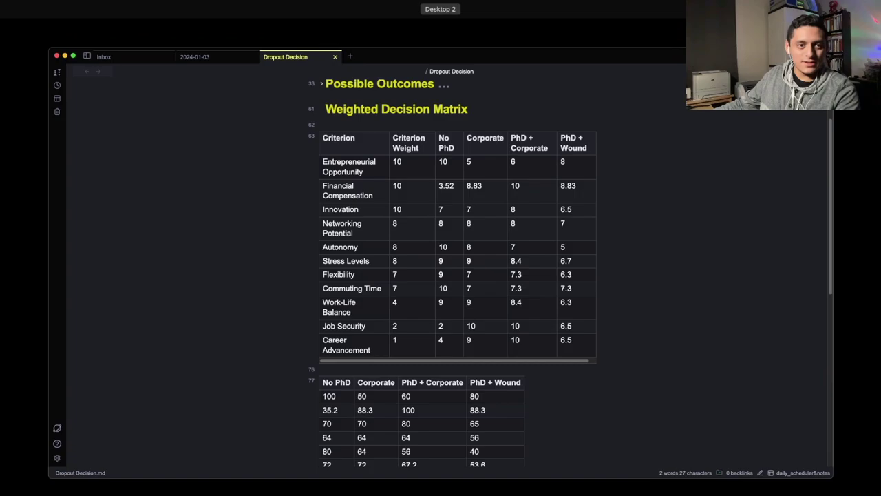
pyautogui.hotkey('ctrl', 'Up')
pyautogui.press('super+Tab')
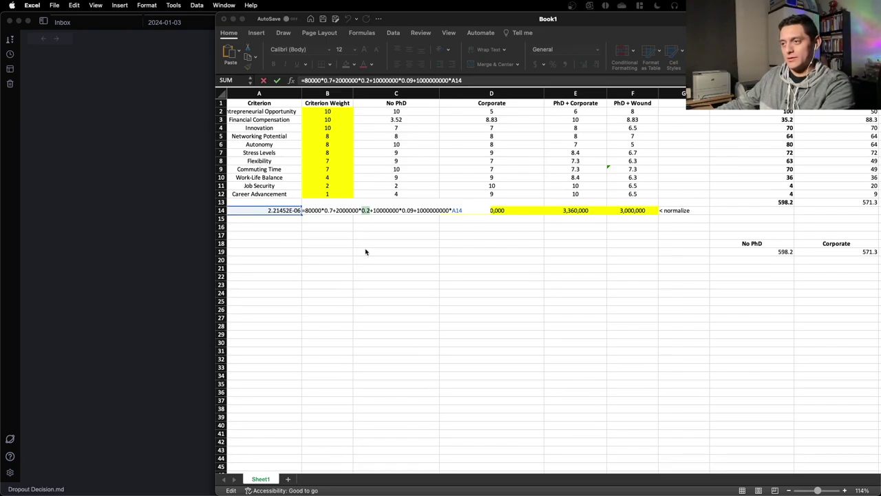
pyautogui.hotkey('ctrl', 'Return')
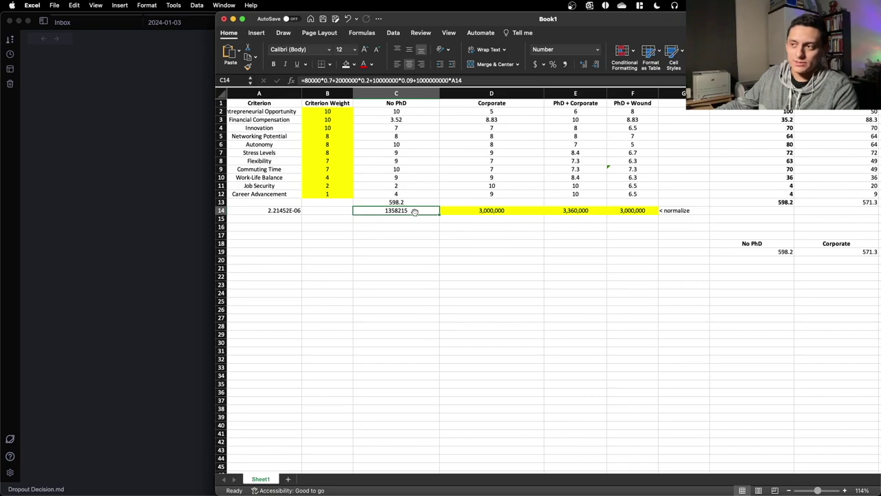
# - Change the first amount in the No PhD formula in C14 to 800000, keeping its 0.7 factor
pyautogui.doubleClick(405, 210)
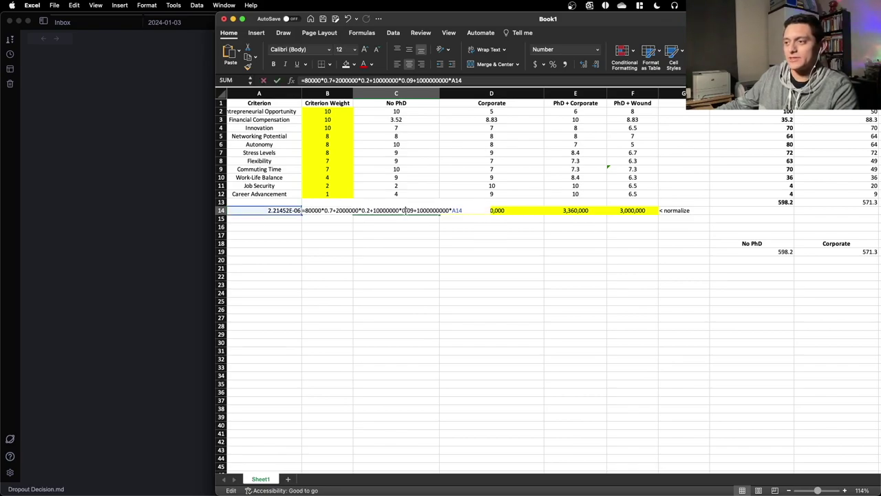
pyautogui.click(310, 210)
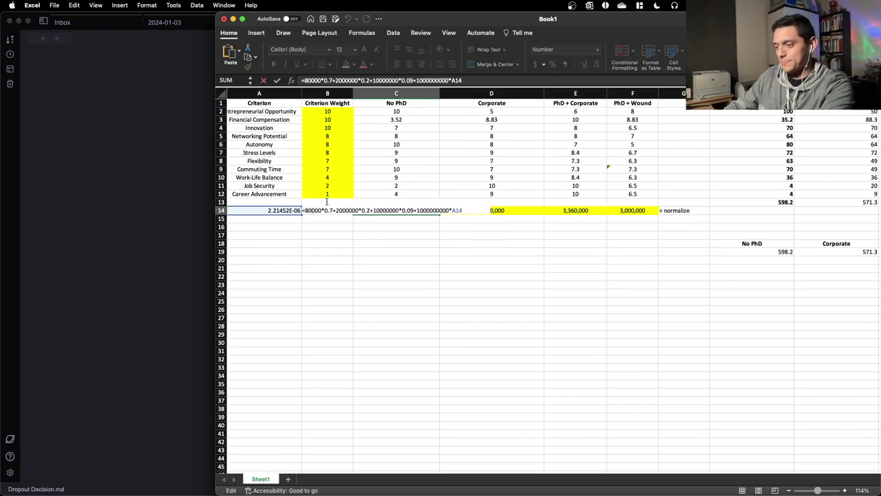
pyautogui.write('0')
pyautogui.press('Return')
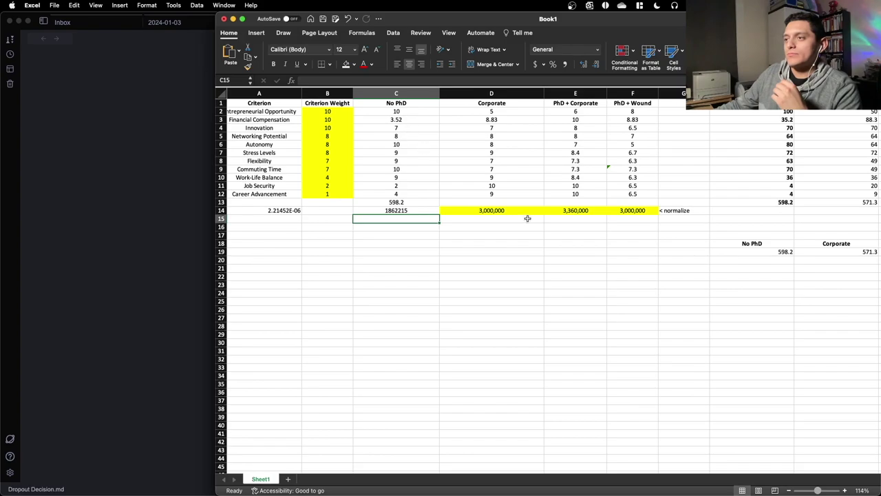
# - Switch to the Dropout Decision note in Obsidian and check the Financial Compensation row of the matrix
pyautogui.hotkey('ctrl', 'Up')
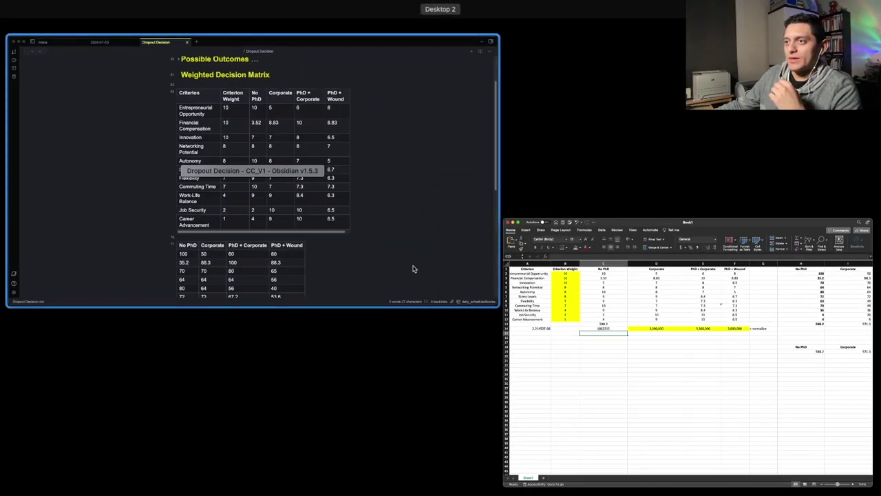
pyautogui.click(413, 269)
pyautogui.scroll(1, 485, 169)
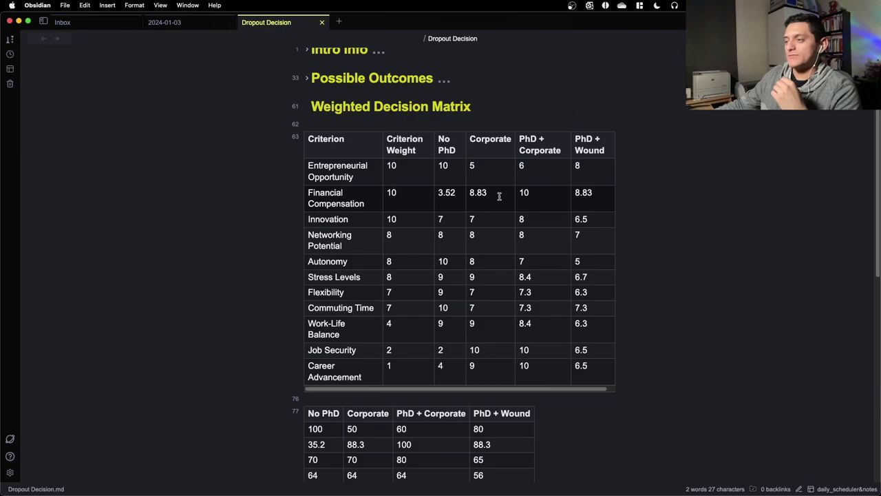
# - Return to the Excel workbook and review the row 14 amounts for Corporate, PhD + Corporate and PhD + Wound alongside No PhD
pyautogui.hotkey('ctrl', 'Up')
pyautogui.click(562, 216)
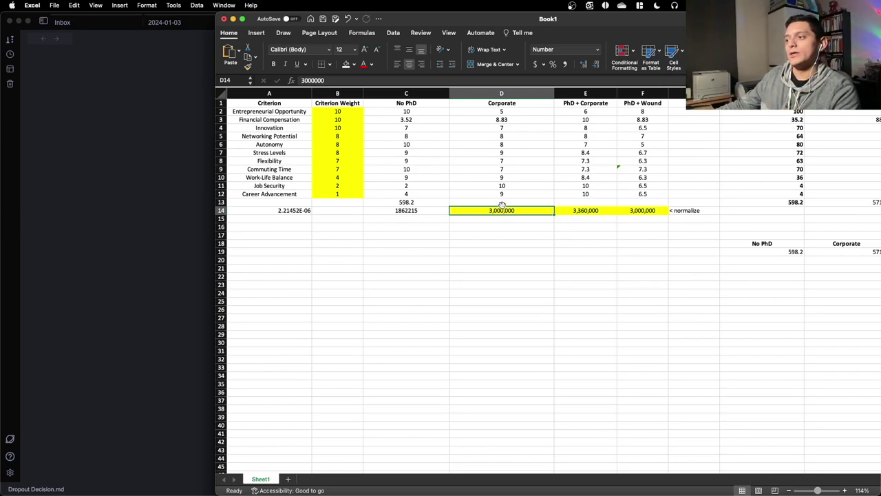
pyautogui.click(571, 209)
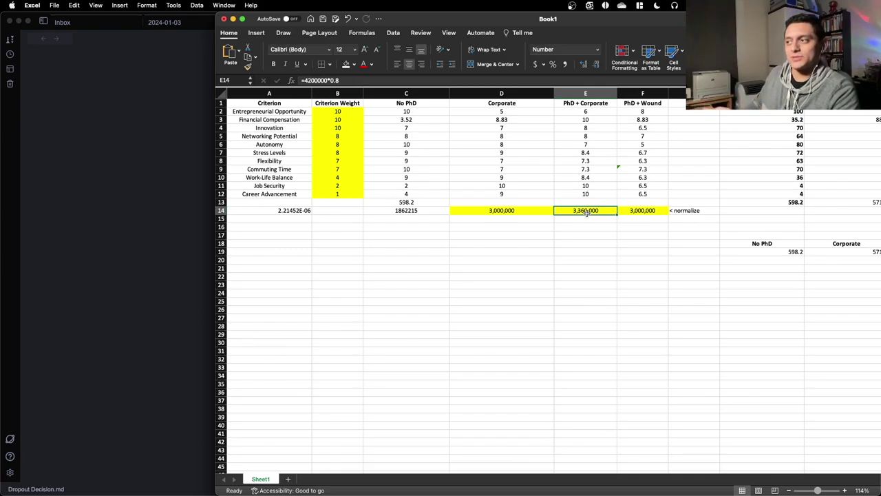
pyautogui.click(638, 214)
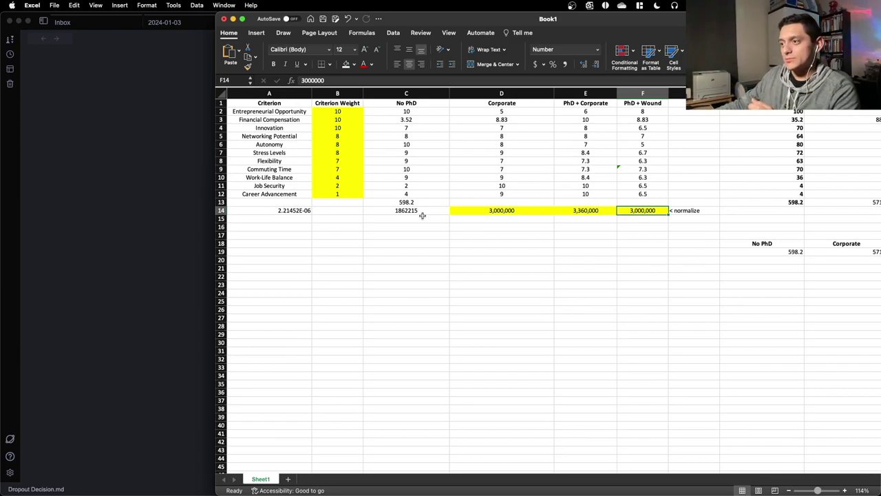
pyautogui.moveTo(420, 213); pyautogui.dragTo(638, 213)
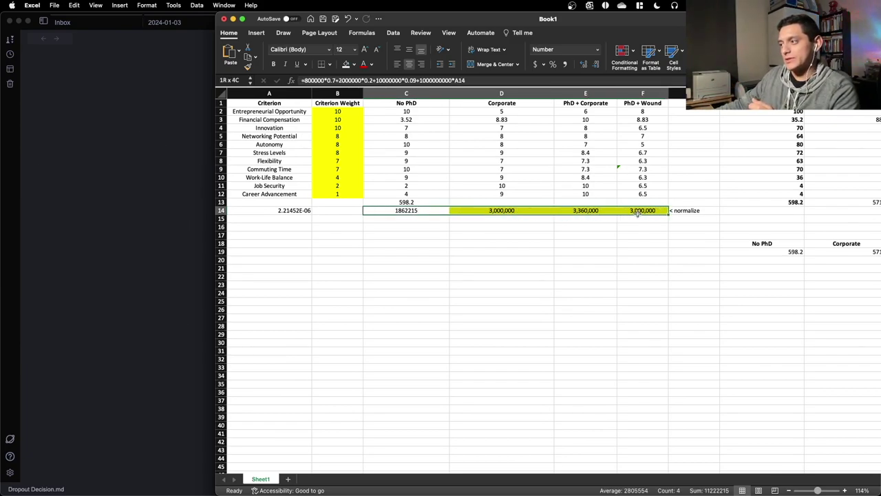
pyautogui.click(539, 222)
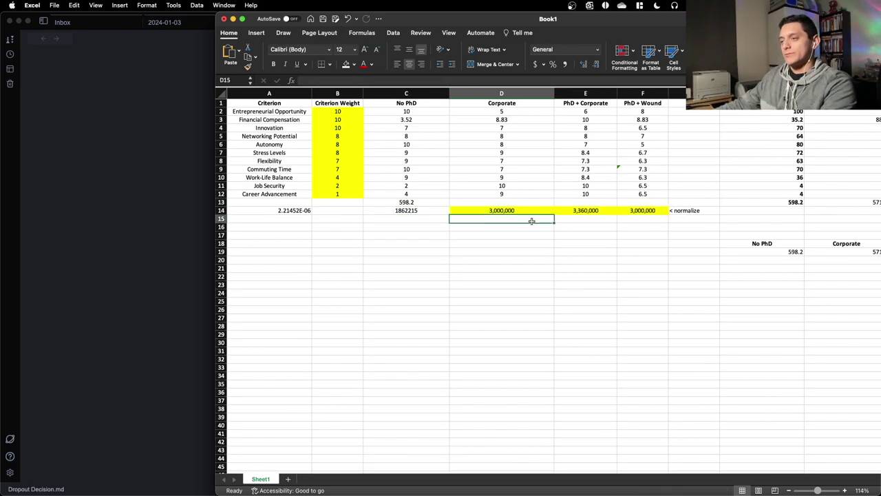
# - Examine the weighted scores and totals of the four outcomes in columns H to K beside the score table
pyautogui.hscroll(3, 534, 221)
pyautogui.hscroll(3, 531, 221)
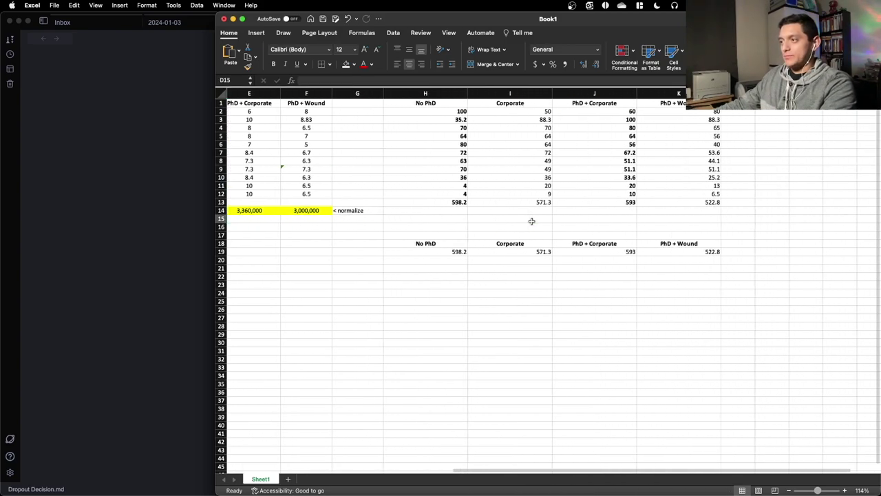
pyautogui.hscroll(-5, 531, 221)
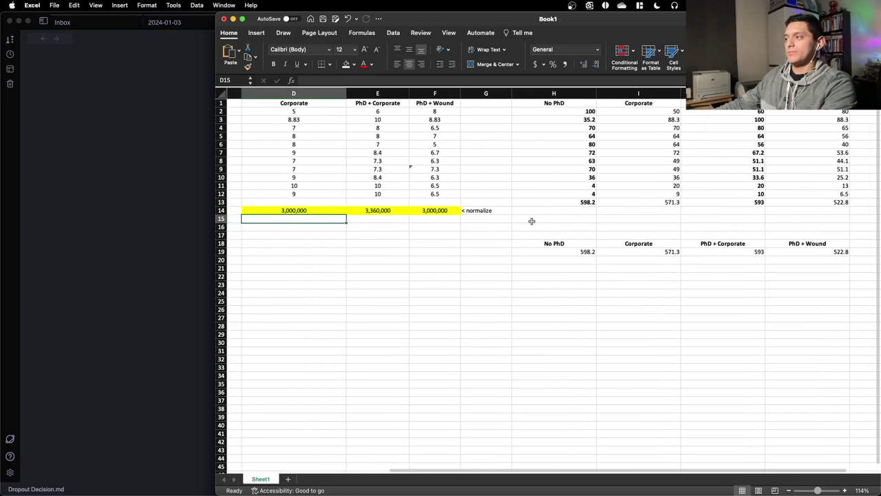
pyautogui.hscroll(3, 531, 221)
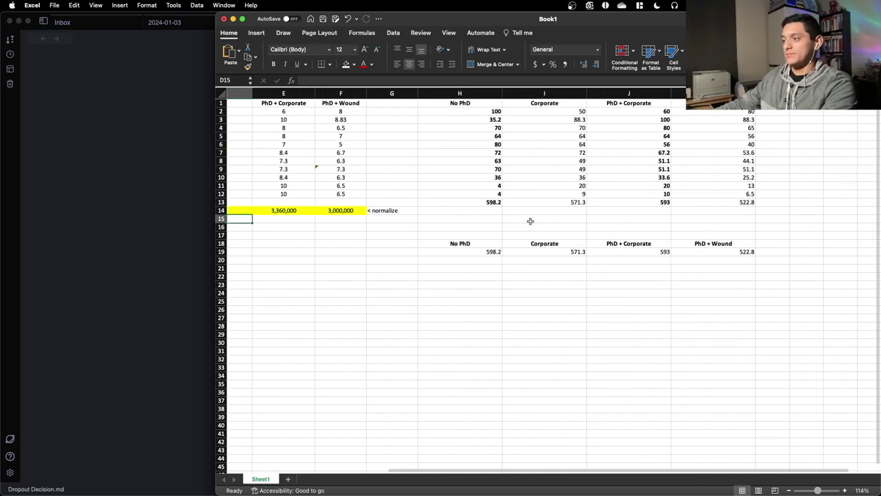
pyautogui.hscroll(-4, 530, 221)
pyautogui.hscroll(3, 530, 221)
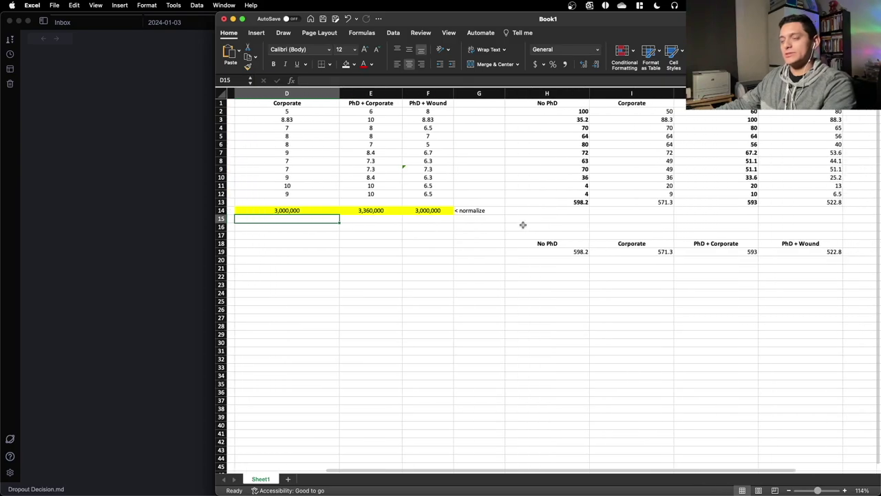
pyautogui.hscroll(-5, 523, 221)
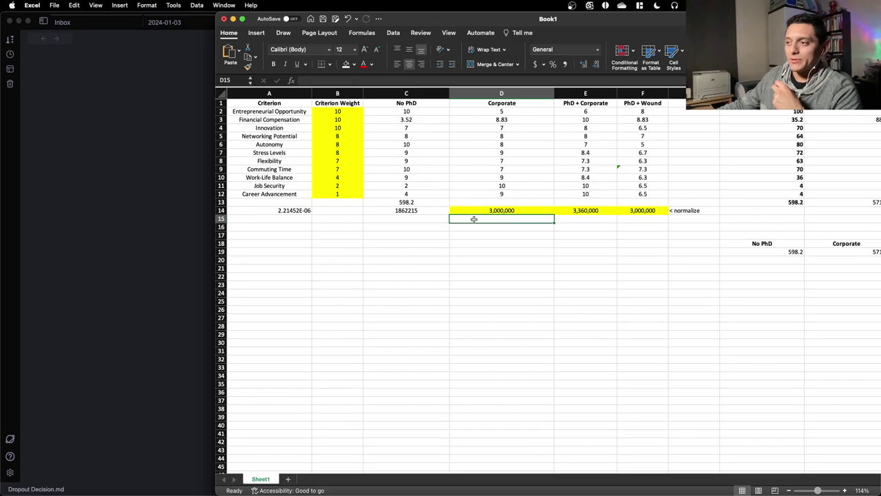
# - Compare the No PhD amount in C14 with its Financial Compensation score in C3 and the other outcomes' scores in that row
pyautogui.click(428, 209)
pyautogui.click(413, 118)
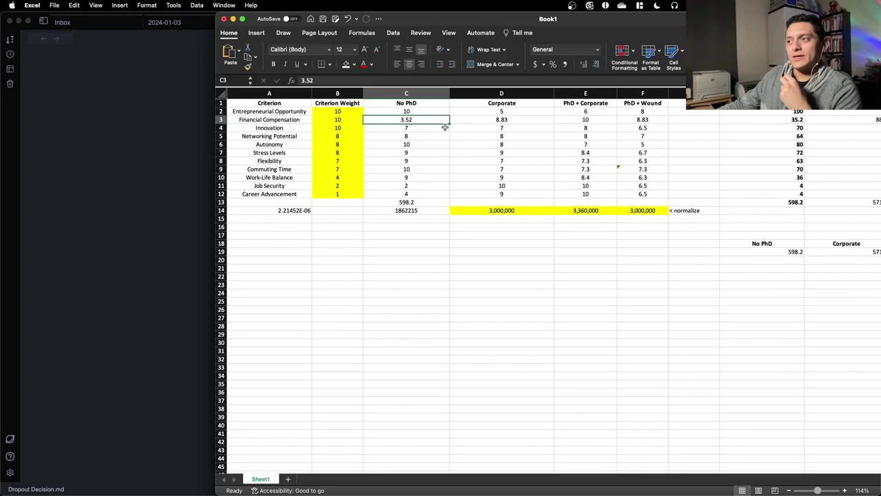
pyautogui.moveTo(510, 119); pyautogui.dragTo(643, 119)
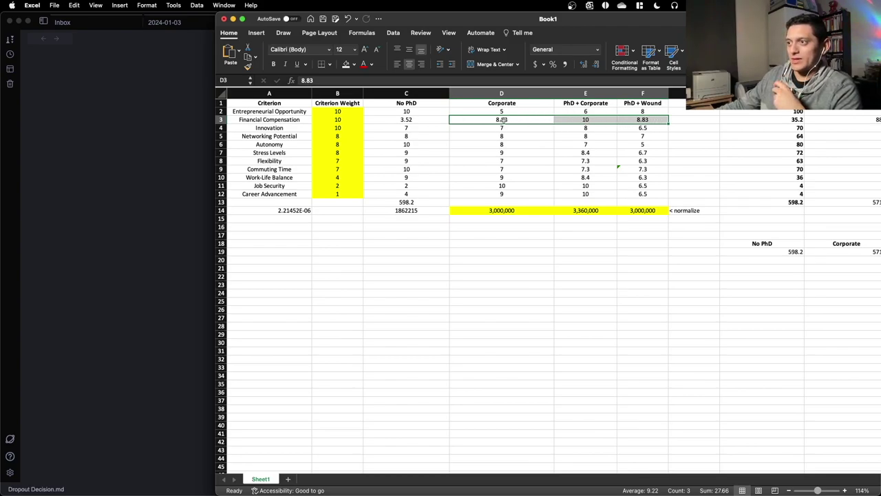
pyautogui.moveTo(443, 122); pyautogui.dragTo(511, 131)
pyautogui.moveTo(406, 103); pyautogui.dragTo(416, 118)
pyautogui.click(407, 119)
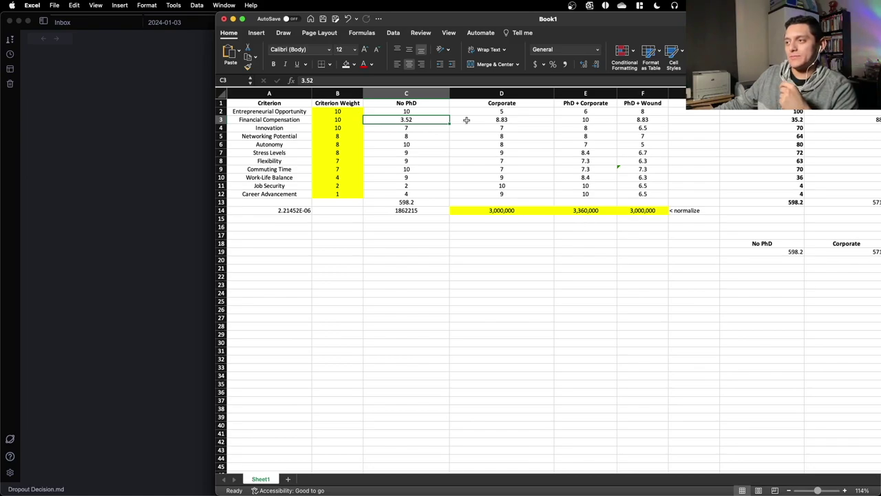
# - Compare the Financial Compensation scores of all four outcomes in C3:F3 with the amounts in C14:F14 by selecting both ranges
pyautogui.moveTo(446, 119); pyautogui.dragTo(642, 118)
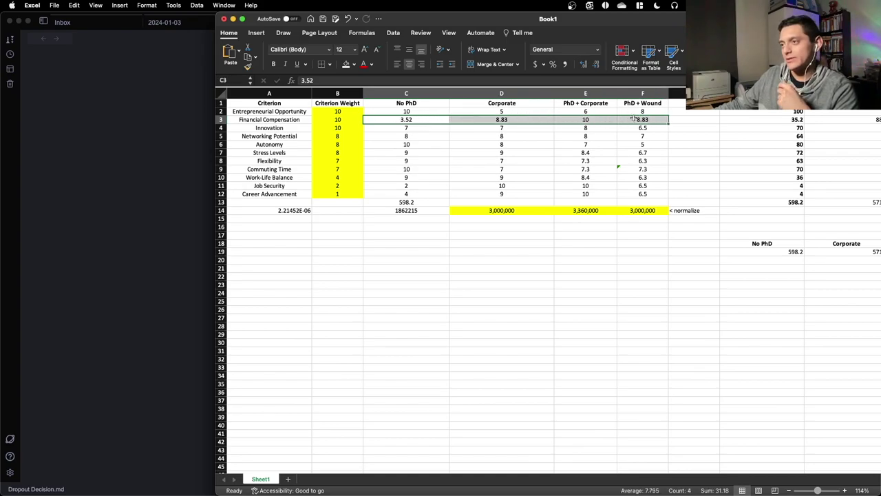
pyautogui.click(424, 117)
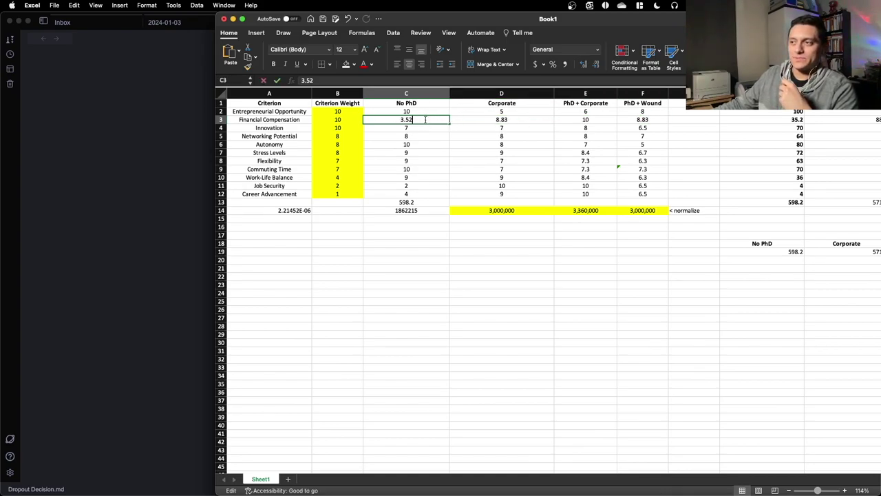
pyautogui.click(499, 121)
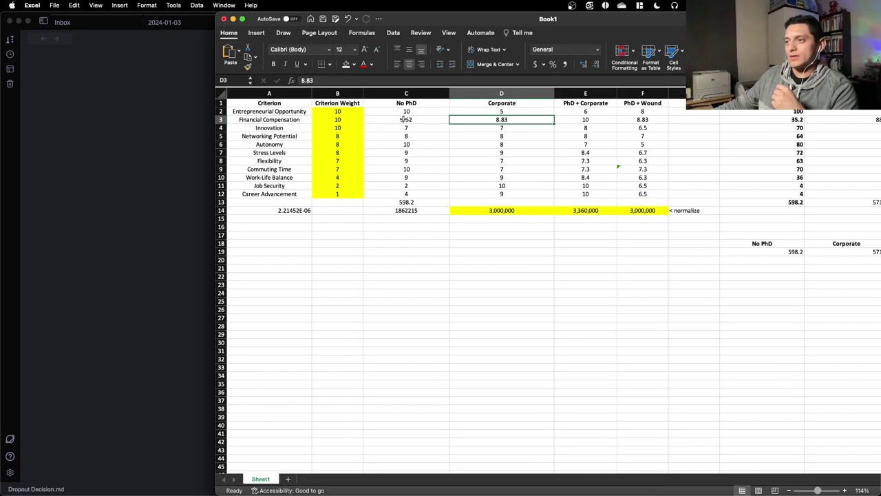
pyautogui.moveTo(405, 119); pyautogui.dragTo(589, 120)
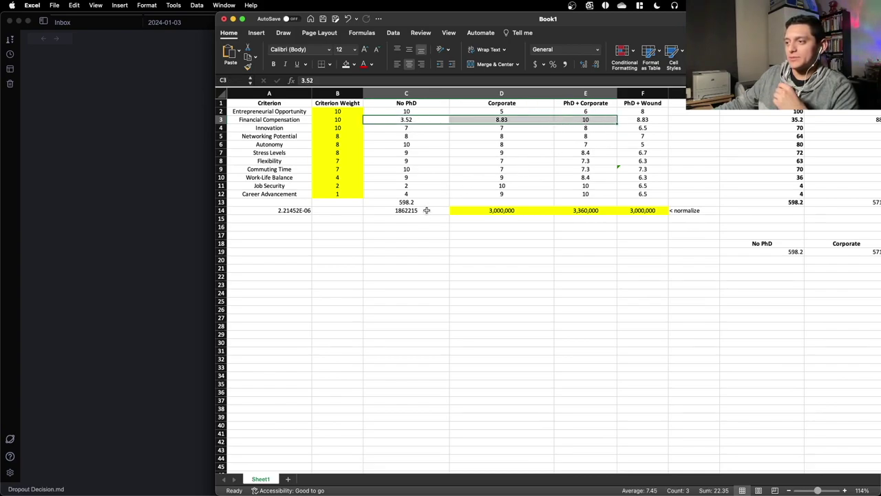
pyautogui.moveTo(424, 214); pyautogui.dragTo(650, 209)
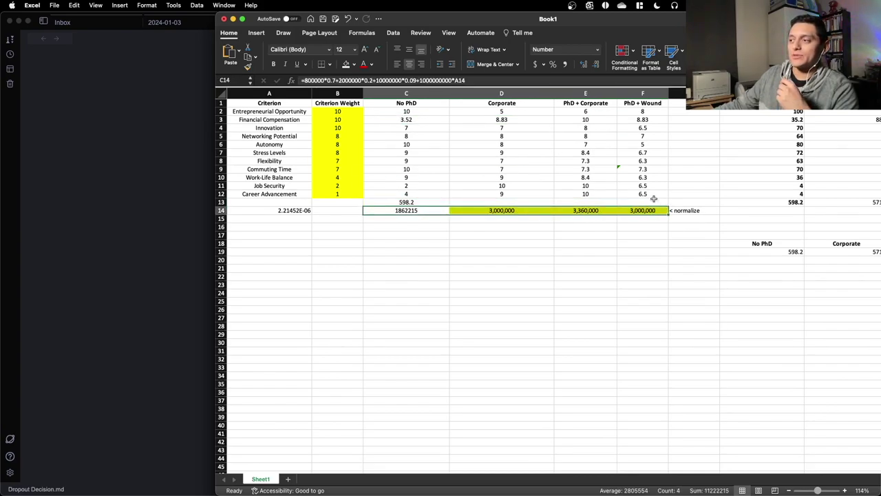
pyautogui.hscroll(1, 547, 198)
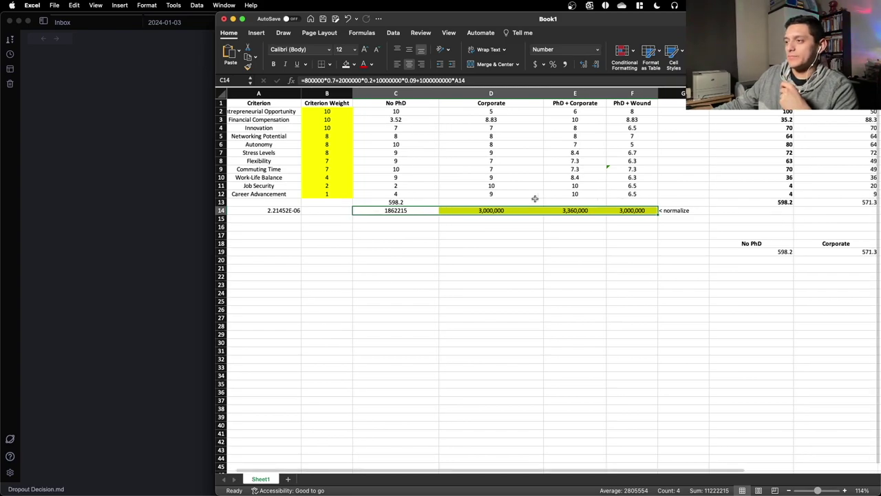
pyautogui.moveTo(406, 122); pyautogui.dragTo(629, 121)
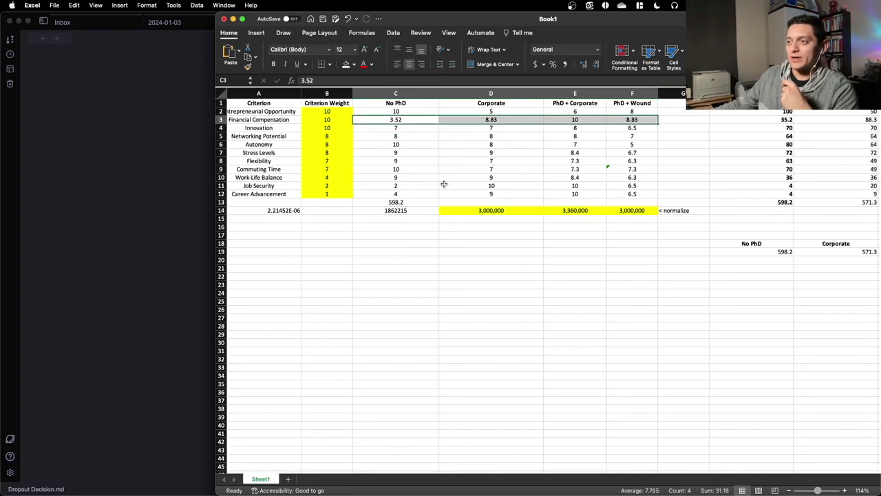
# - Switch to the Dropout Decision note in Obsidian and highlight the Innovation scores for No PhD, PhD + Corporate and PhD + Wound
pyautogui.hotkey('ctrl', 'Up')
pyautogui.click(354, 212)
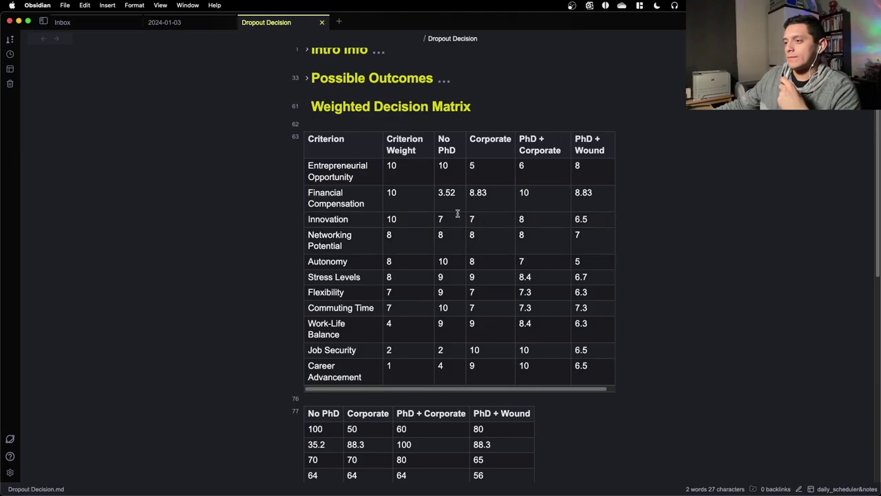
pyautogui.scroll(-1, 456, 214)
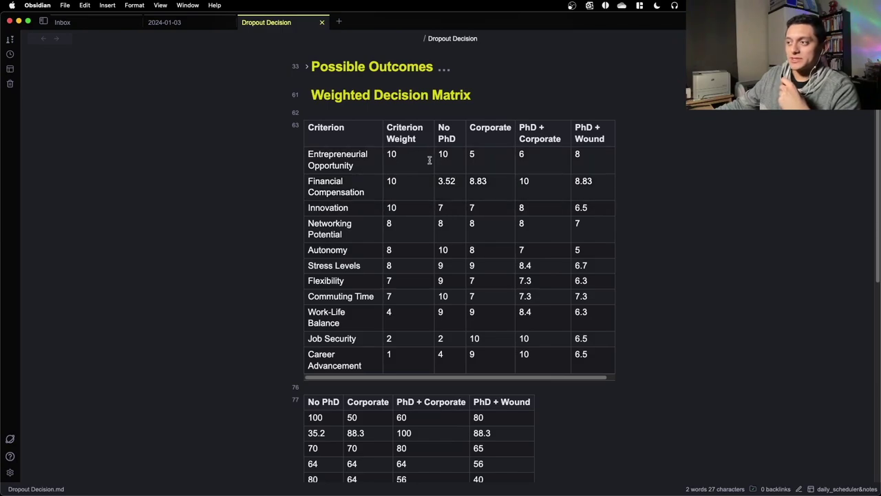
pyautogui.doubleClick(439, 208)
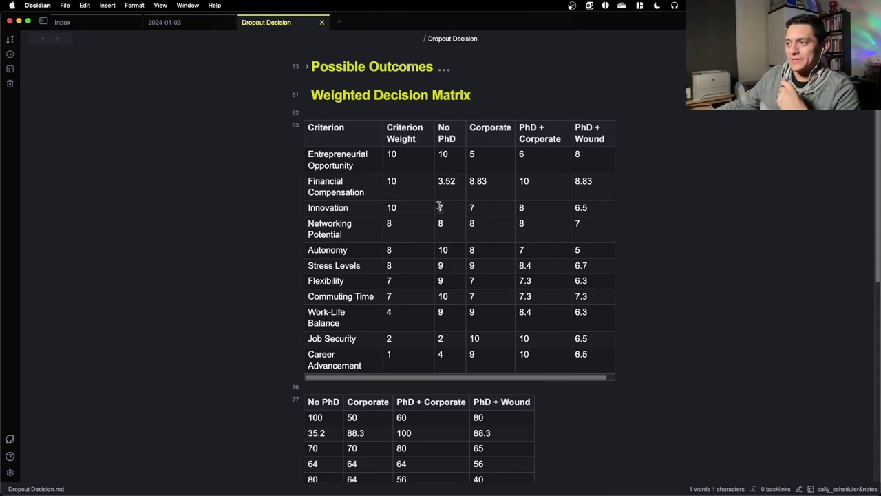
pyautogui.click(509, 201)
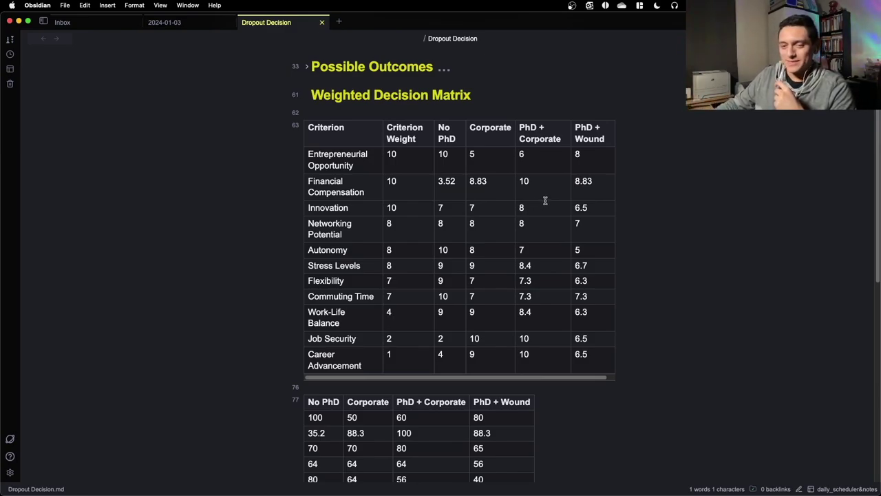
pyautogui.doubleClick(521, 127)
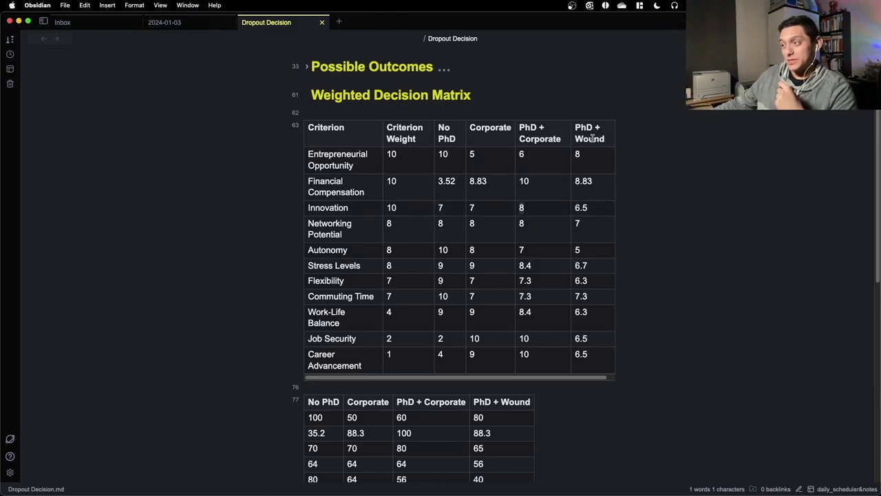
pyautogui.moveTo(589, 207); pyautogui.dragTo(574, 207)
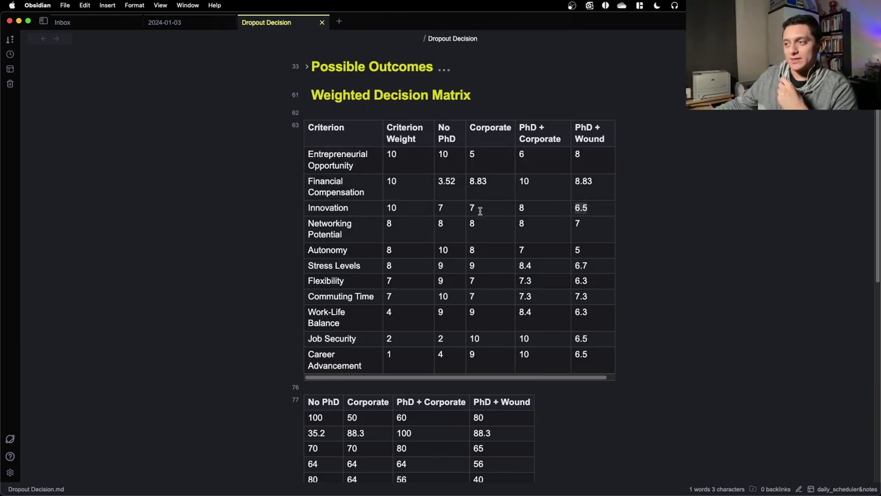
# - Highlight the Networking Potential values across all outcomes, and the full block of outcome scores from Entrepreneurial Opportunity to Career Advancement
pyautogui.click(591, 229)
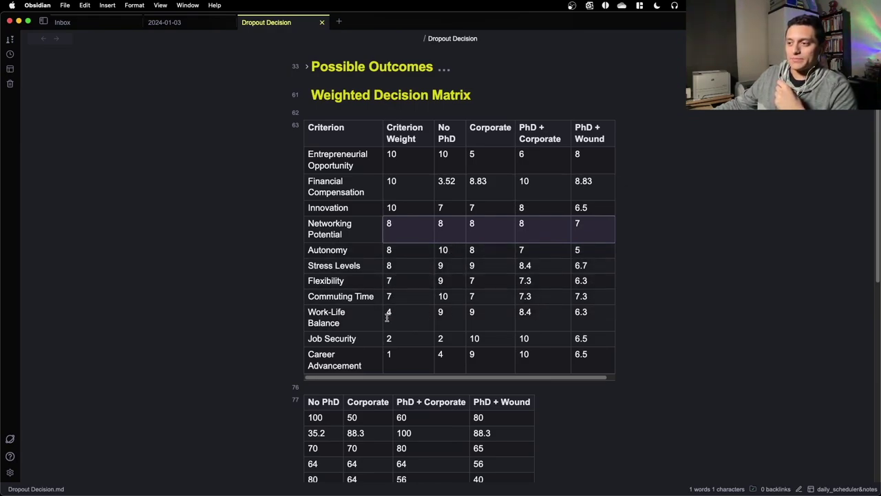
pyautogui.scroll(-1, 492, 329)
pyautogui.scroll(-3, 495, 325)
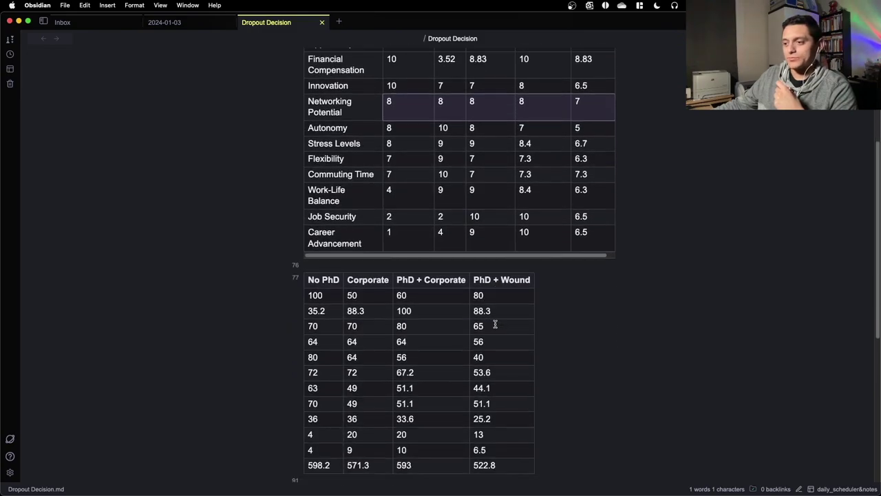
pyautogui.scroll(6, 490, 318)
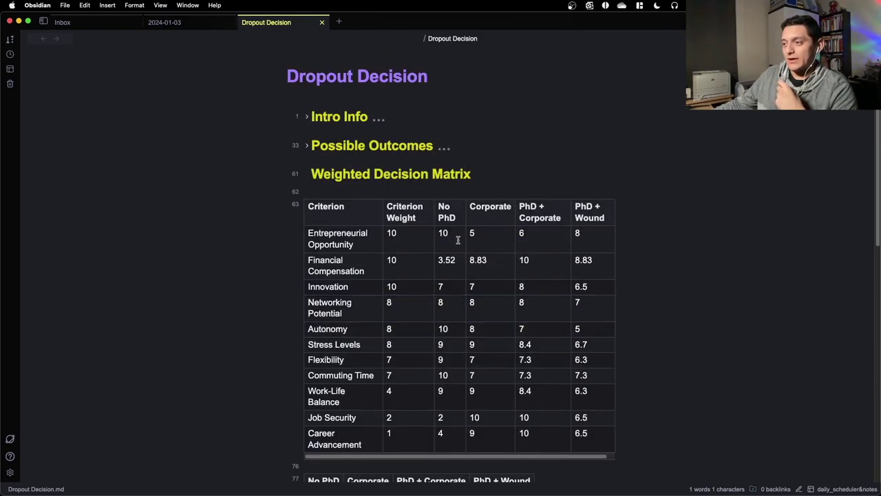
pyautogui.moveTo(456, 241); pyautogui.dragTo(590, 432)
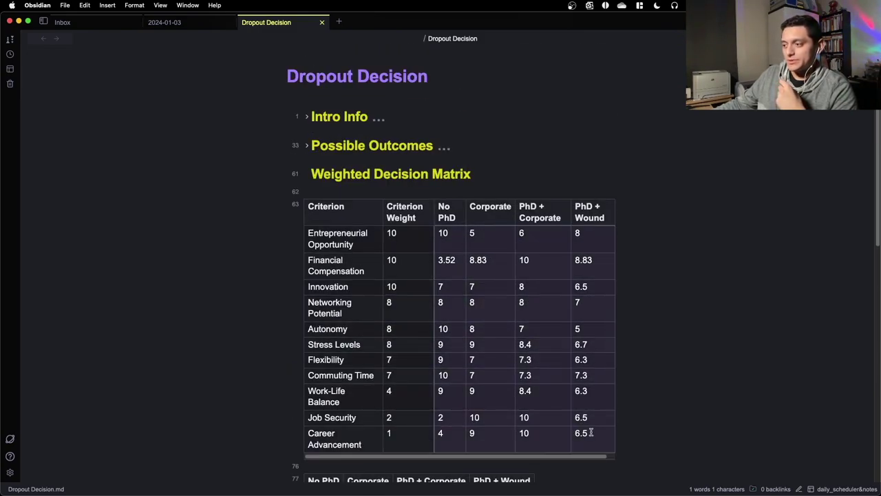
# - Compare the No PhD scores and weights of the first criteria with the matching No PhD results in the second table
pyautogui.click(447, 234)
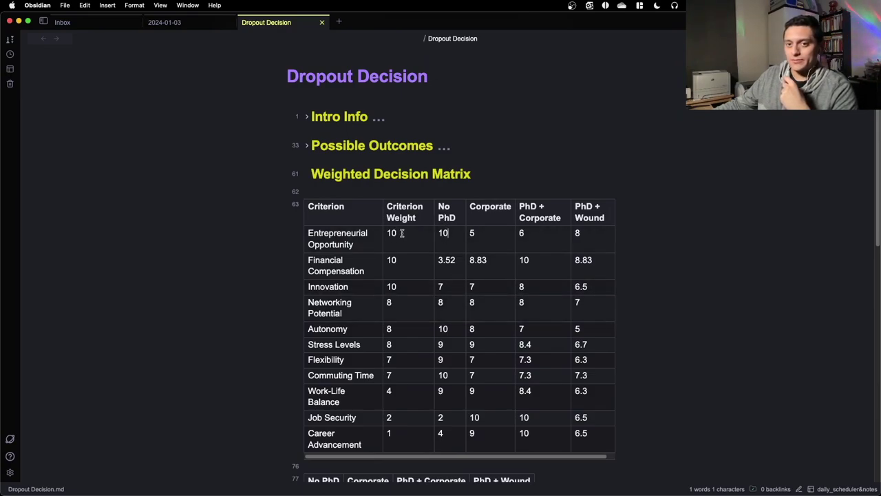
pyautogui.scroll(-1, 406, 238)
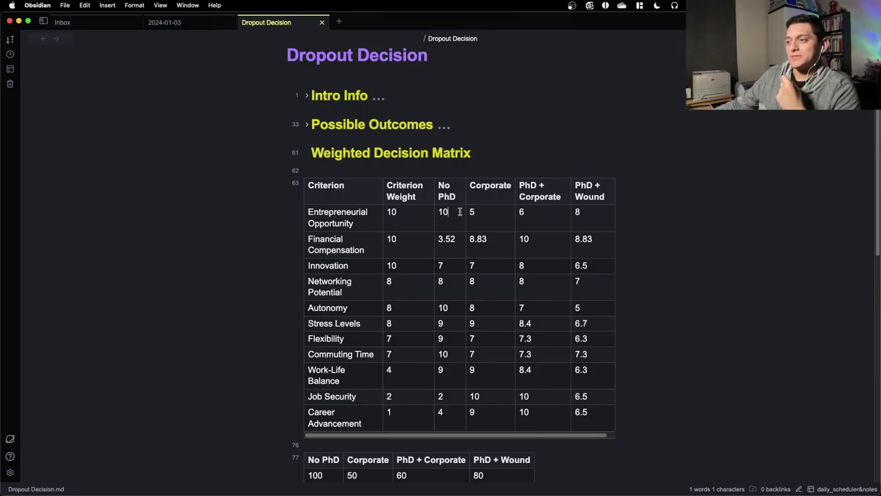
pyautogui.scroll(-3, 448, 208)
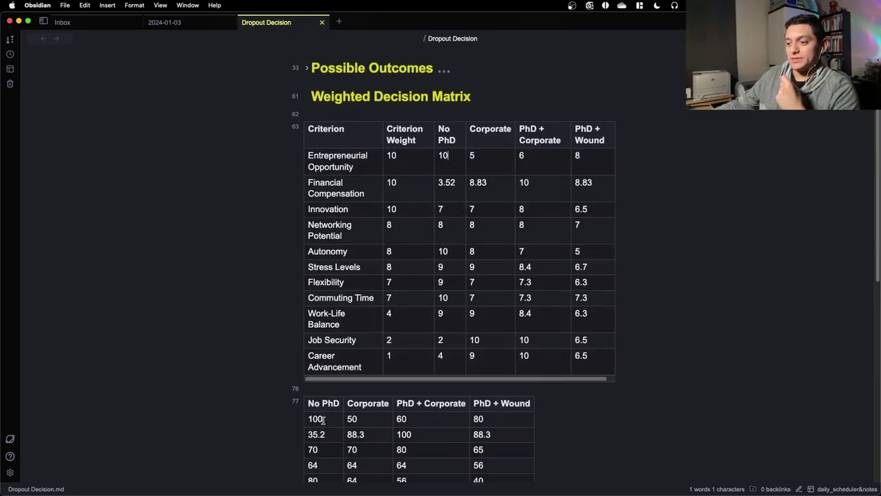
pyautogui.doubleClick(319, 419)
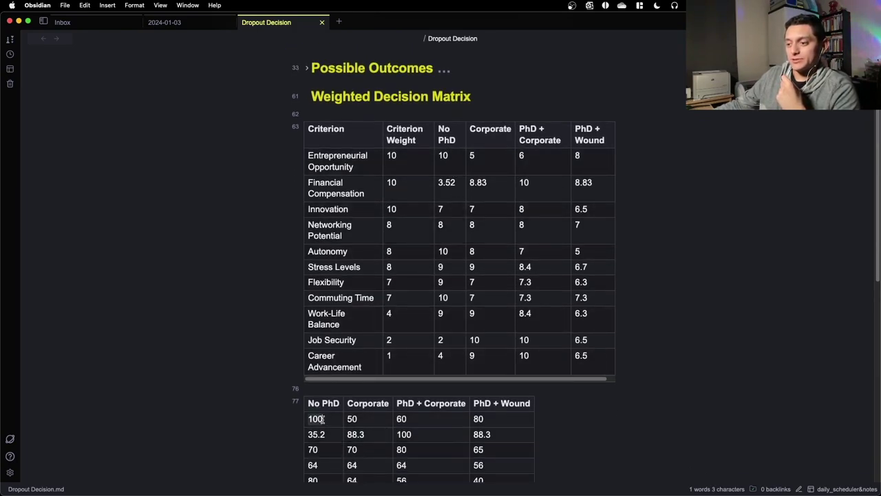
pyautogui.doubleClick(450, 183)
pyautogui.click(404, 185)
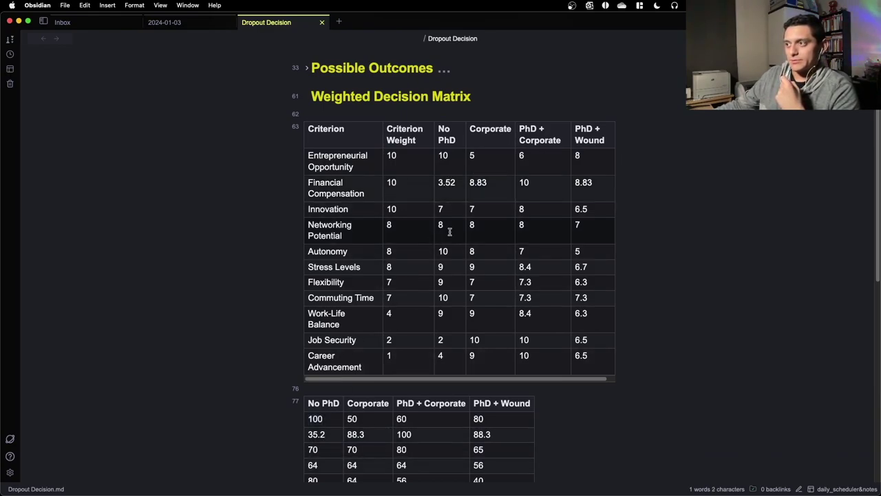
pyautogui.click(451, 211)
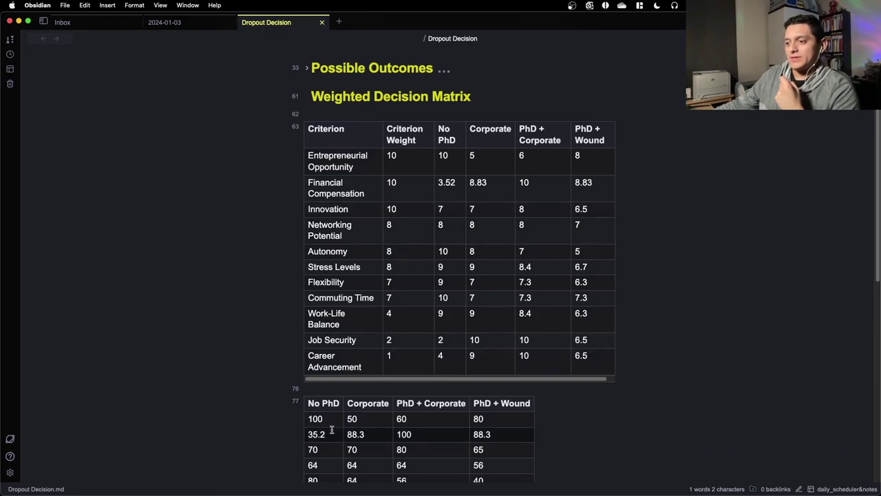
# - Examine the weighted results against the score table and highlight the totals row for all four outcomes
pyautogui.scroll(-1, 388, 303)
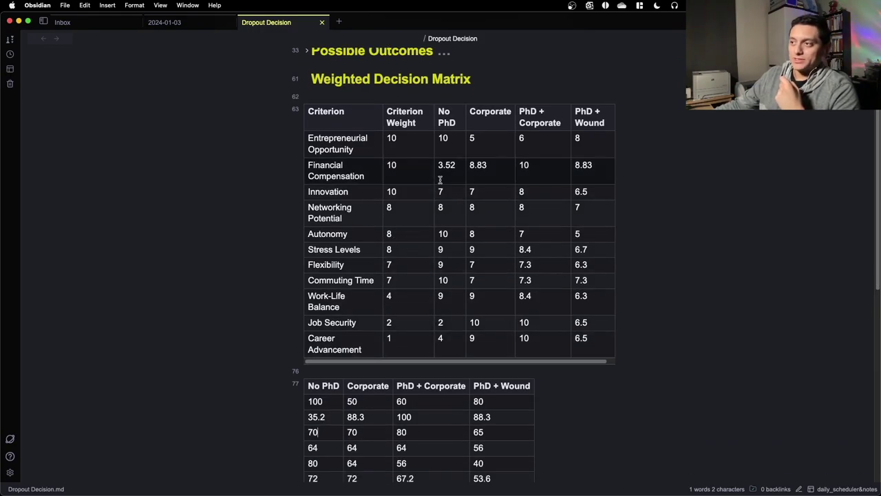
pyautogui.scroll(-5, 316, 420)
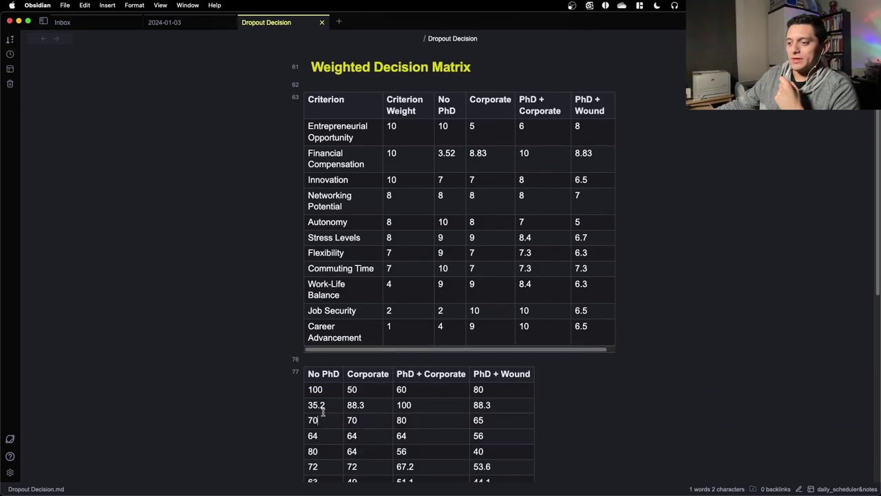
pyautogui.scroll(-1, 315, 439)
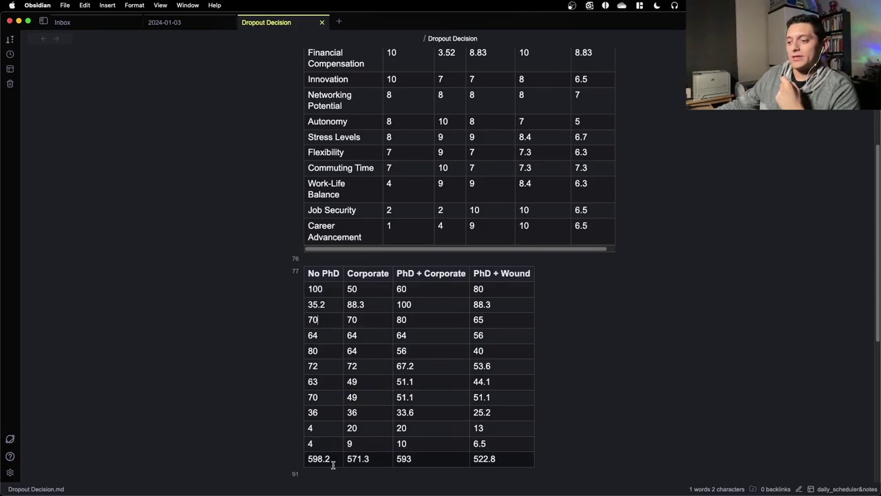
pyautogui.scroll(-5, 487, 459)
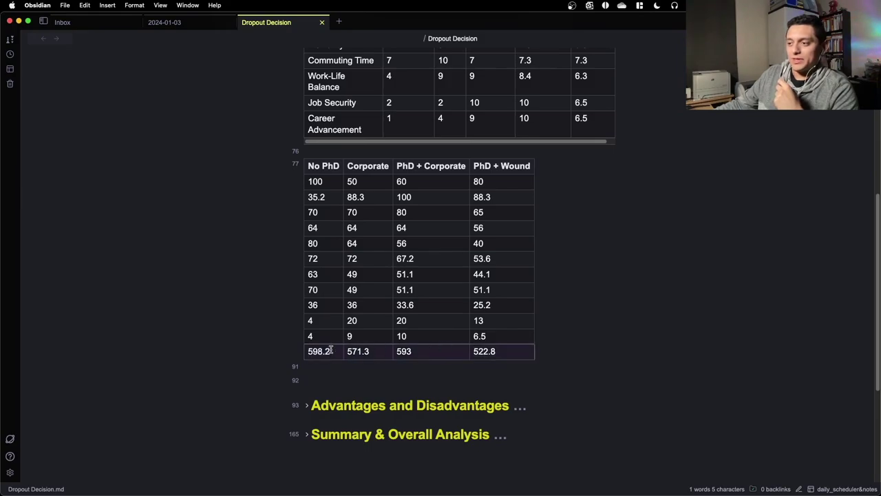
pyautogui.scroll(5, 365, 275)
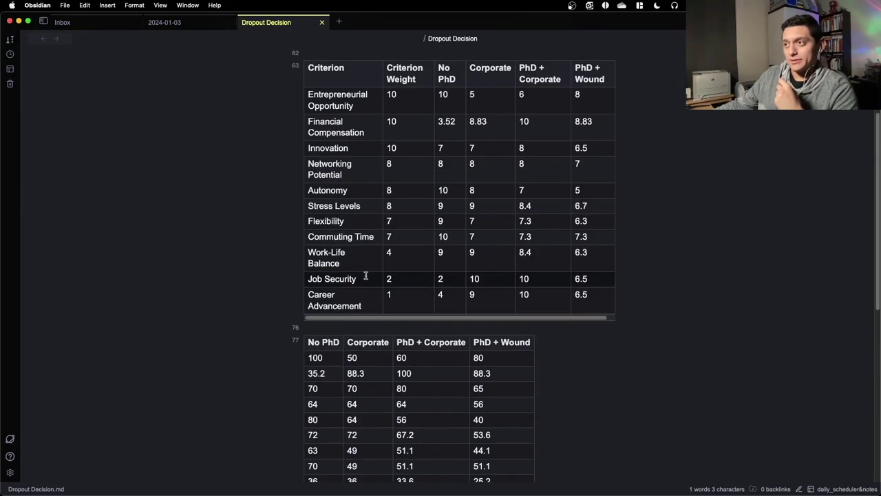
pyautogui.scroll(-3, 418, 187)
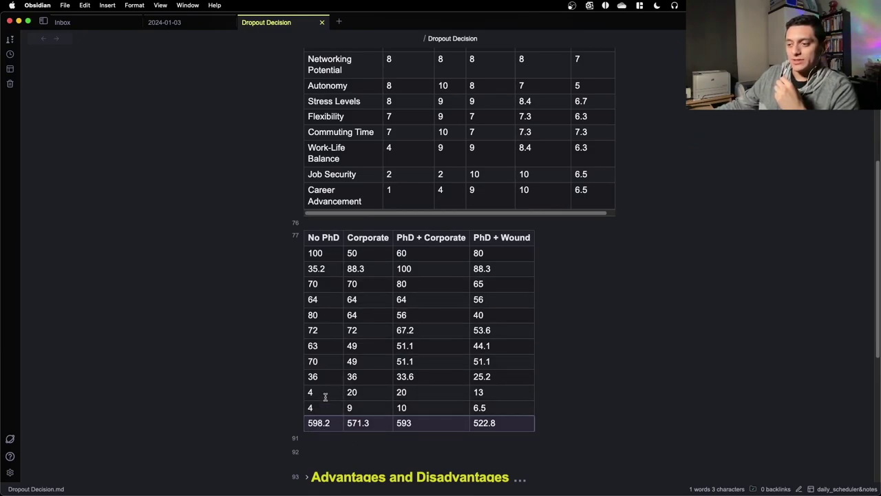
pyautogui.scroll(5, 325, 397)
pyautogui.scroll(-7, 326, 375)
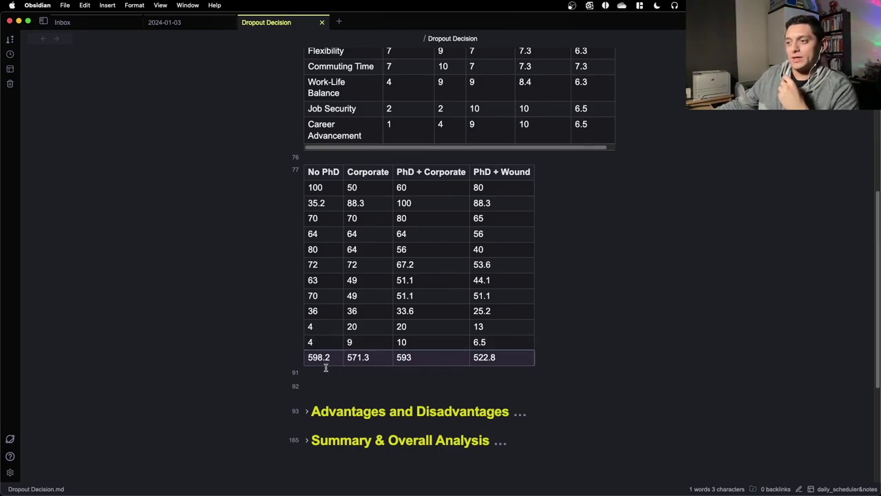
# - Highlight the No PhD, PhD + Corporate and Corporate totals in the last row of the weighted results table
pyautogui.doubleClick(313, 356)
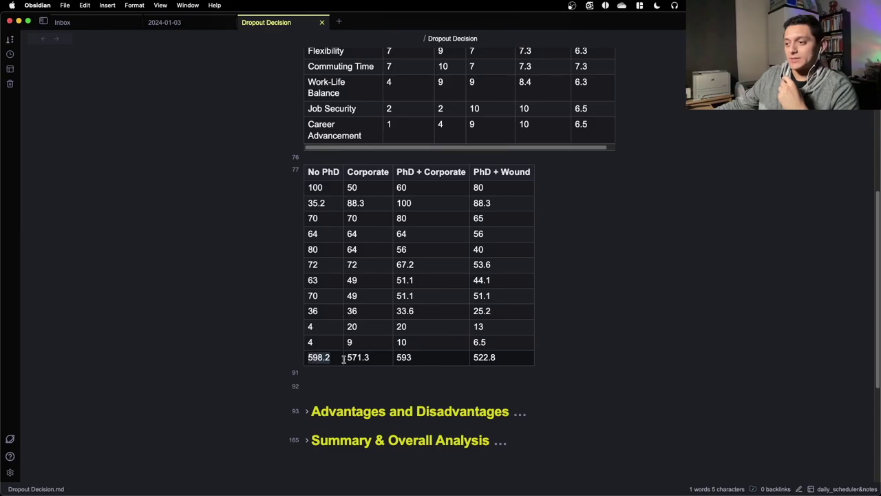
pyautogui.doubleClick(406, 356)
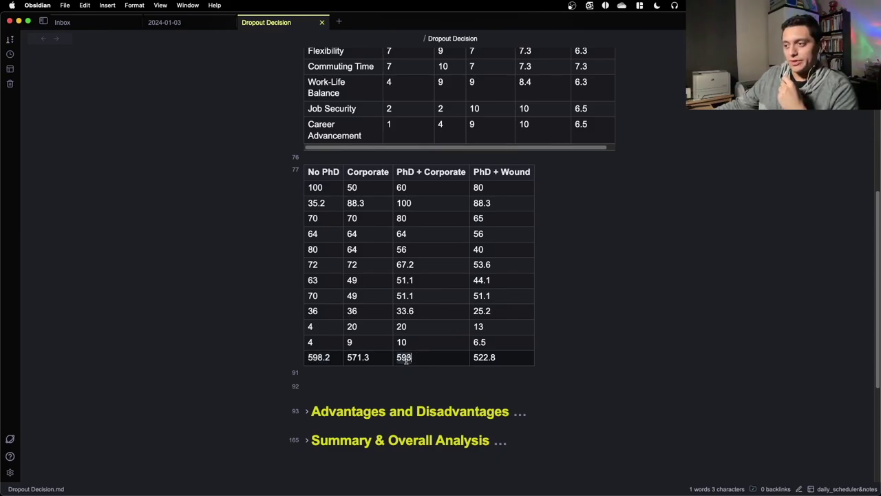
pyautogui.click(350, 357)
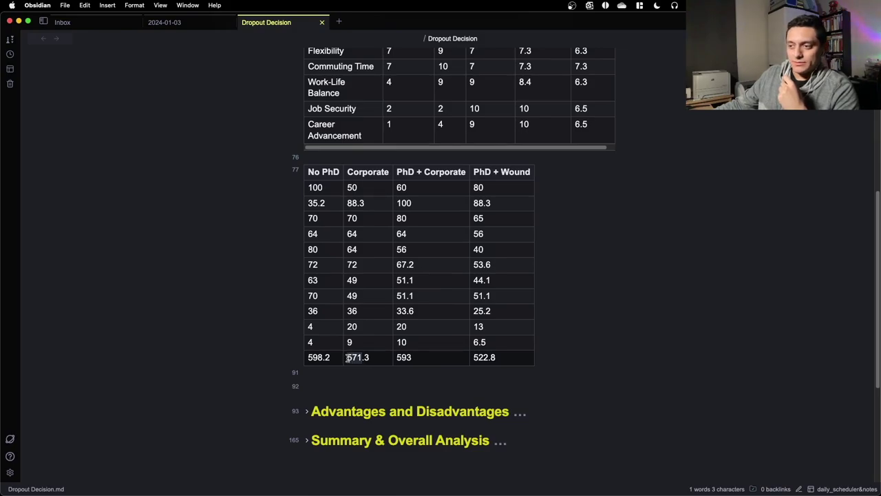
pyautogui.click(360, 358)
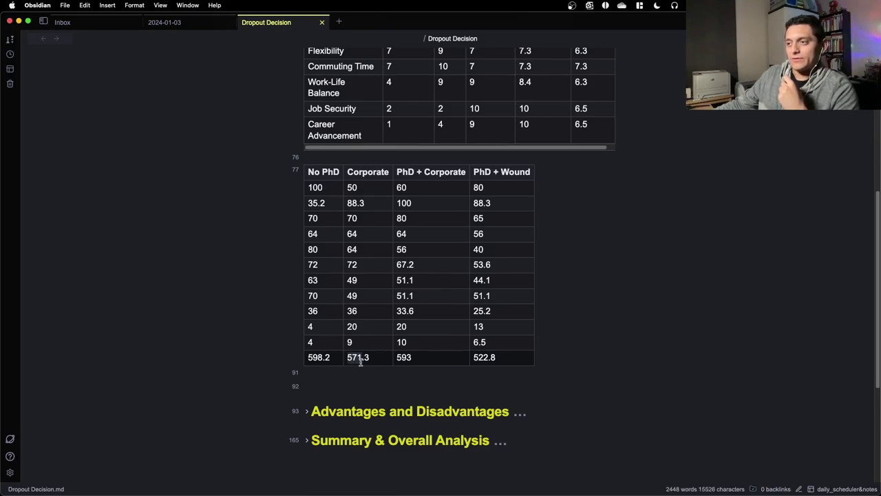
pyautogui.doubleClick(357, 357)
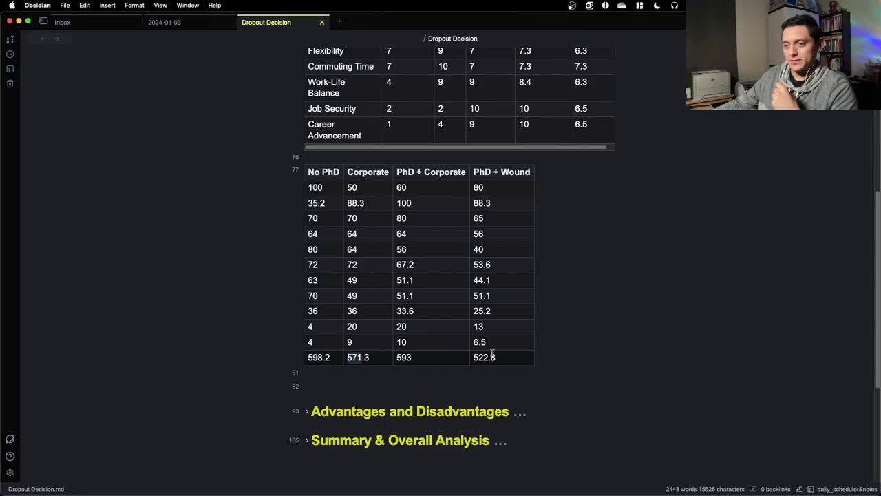
# - Review the score table again and compare the No PhD total with the PhD + Corporate total by highlighting each
pyautogui.scroll(-1, 489, 353)
pyautogui.scroll(5, 482, 356)
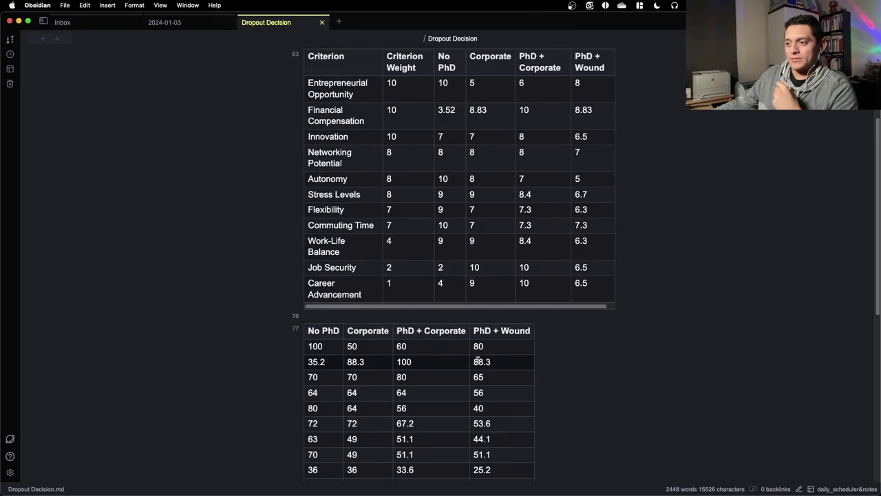
pyautogui.scroll(-4, 477, 360)
pyautogui.moveTo(327, 406); pyautogui.dragTo(306, 406)
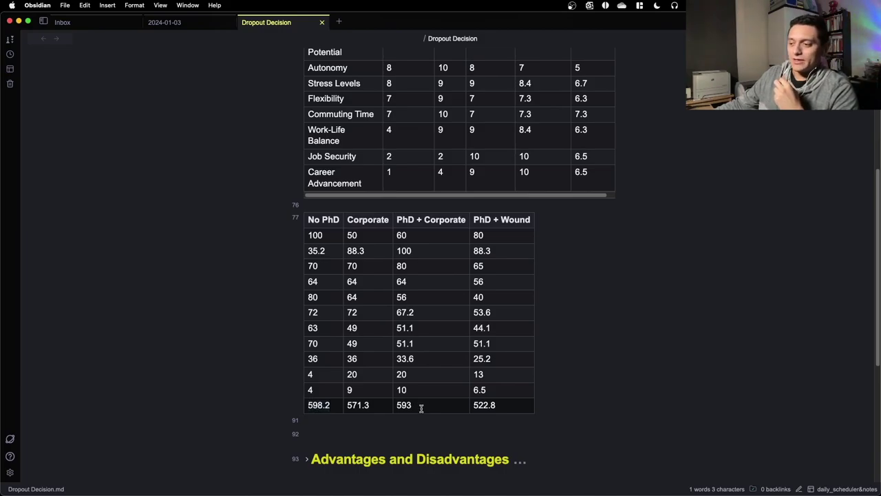
pyautogui.moveTo(418, 407); pyautogui.dragTo(393, 406)
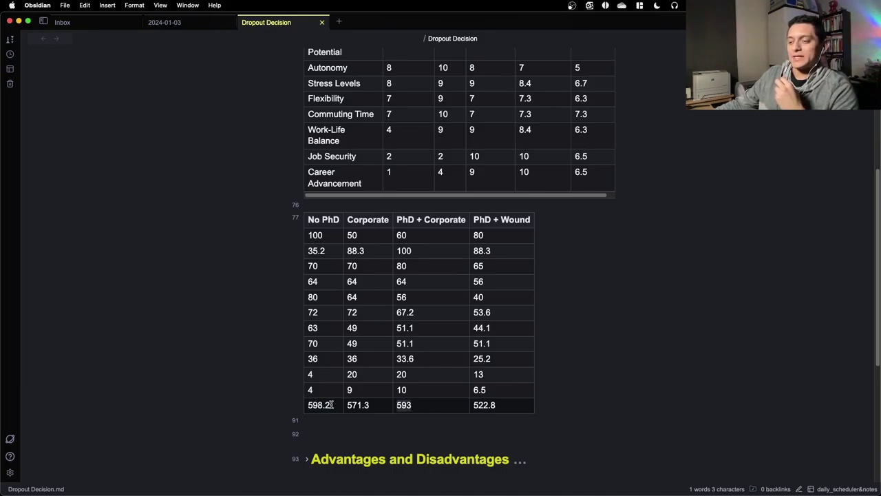
pyautogui.moveTo(331, 405); pyautogui.dragTo(307, 405)
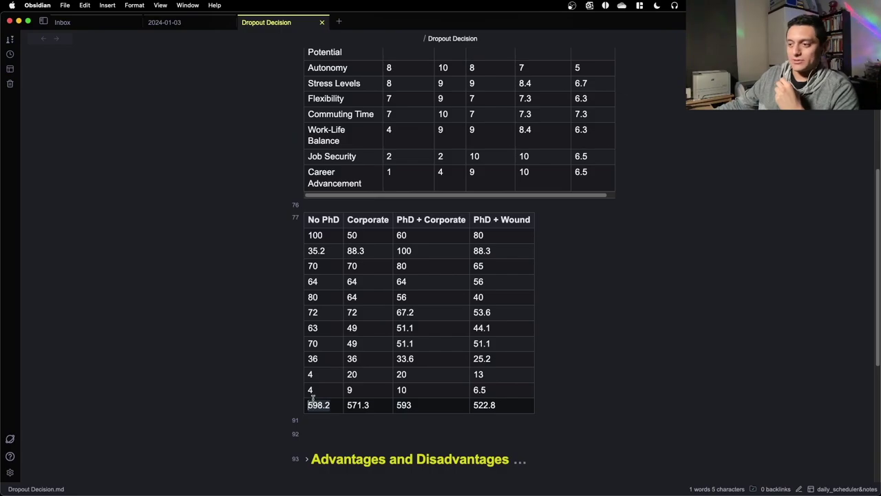
# - Collapse the Weighted Decision Matrix section, expand Advantages and Disadvantages, and skim its contents
pyautogui.scroll(8, 435, 220)
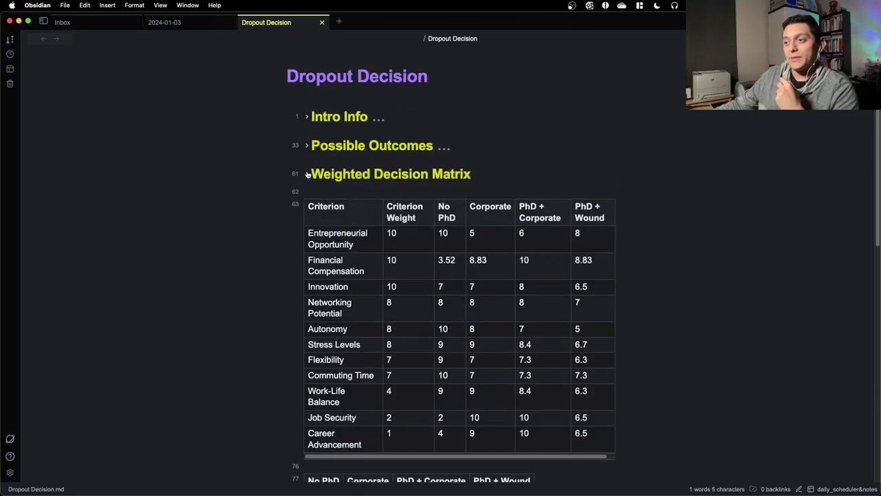
pyautogui.click(306, 175)
pyautogui.click(307, 203)
pyautogui.scroll(-5, 325, 237)
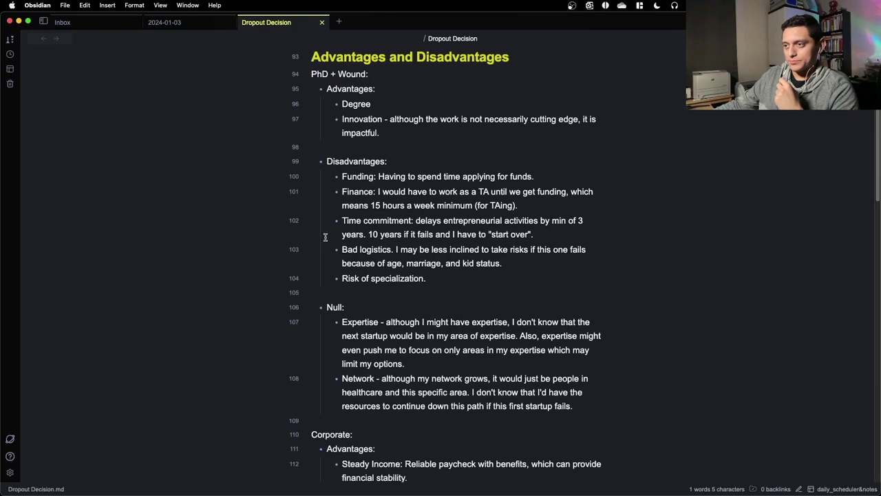
pyautogui.scroll(-8, 325, 238)
pyautogui.scroll(12, 323, 242)
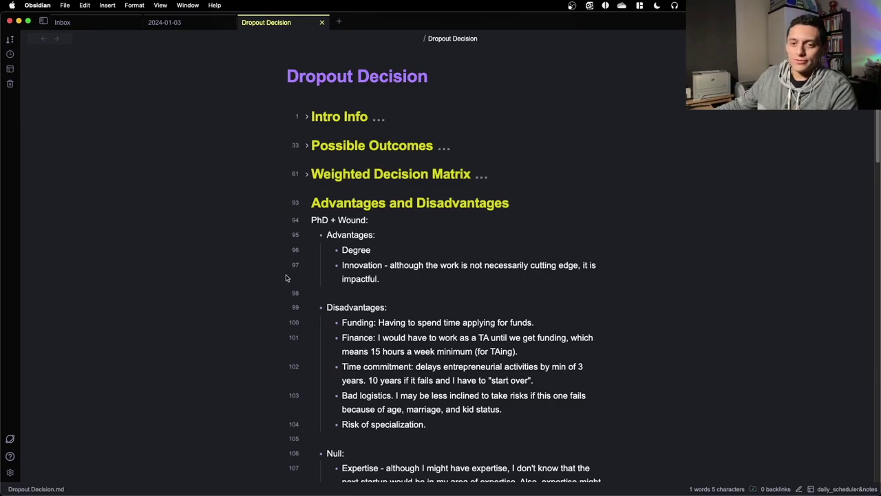
# - Reopen the Weighted Decision Matrix section to check the outcome totals, and collapse it again
pyautogui.click(307, 175)
pyautogui.scroll(-8, 377, 415)
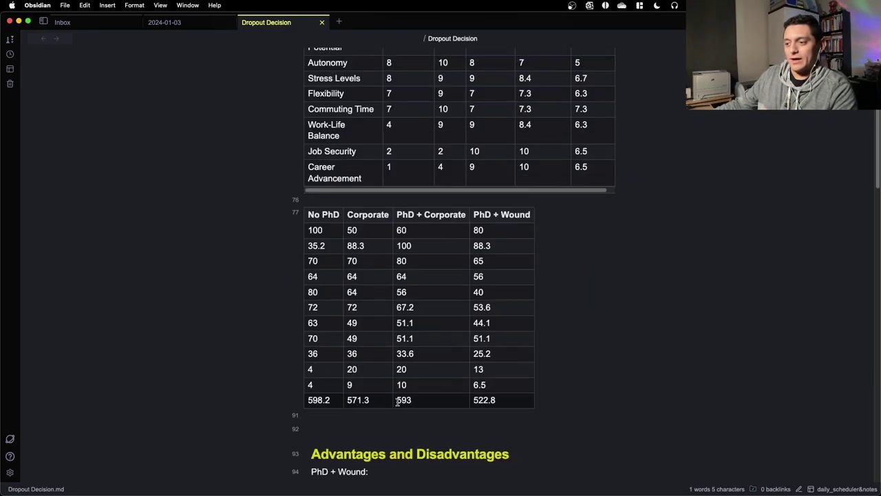
pyautogui.scroll(8, 475, 457)
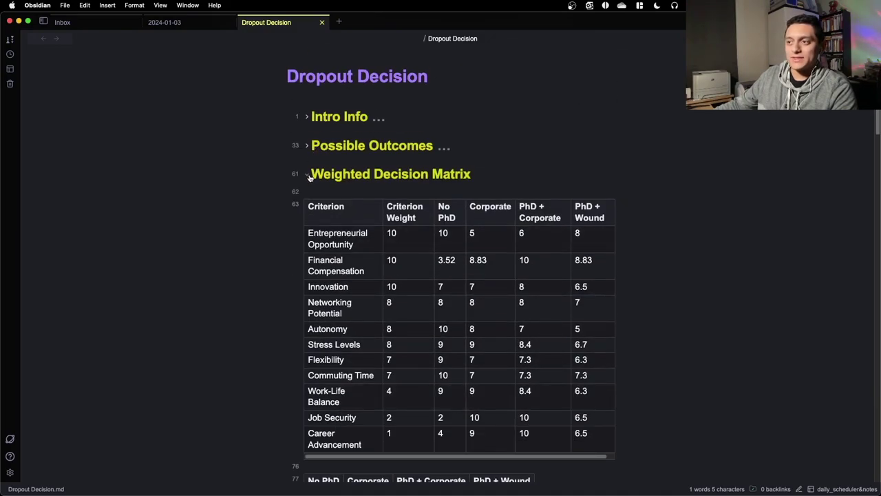
pyautogui.click(306, 175)
# - Revisit the Entrepreneurial Opportunity criterion in the Weighted Decision Matrix, collapse the section, and return to the PhD + Wound advantages
pyautogui.scroll(-3, 420, 282)
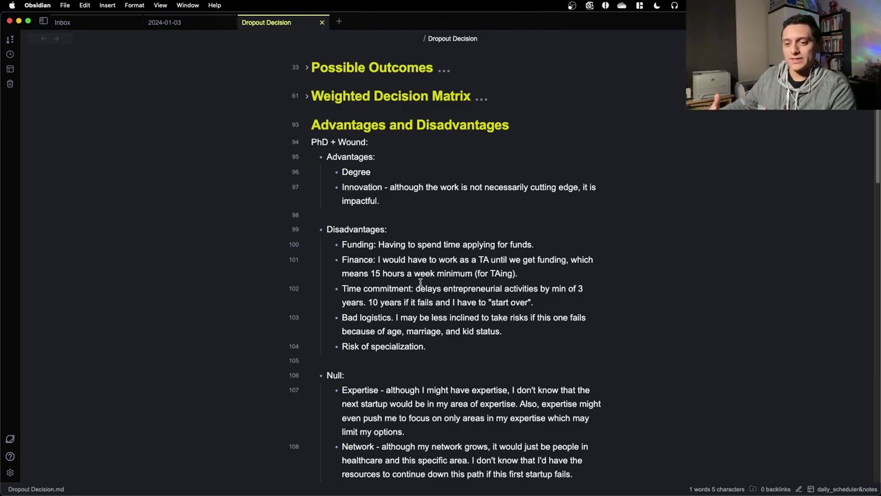
pyautogui.click(307, 96)
pyautogui.doubleClick(355, 163)
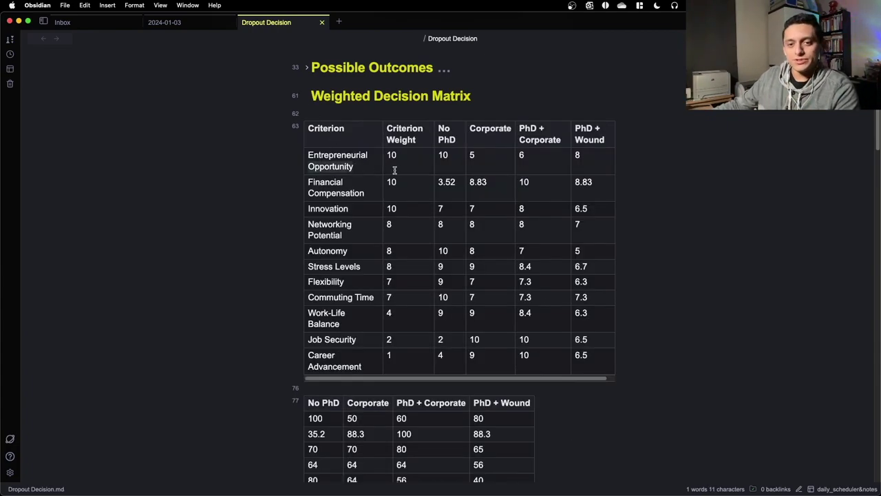
pyautogui.click(307, 97)
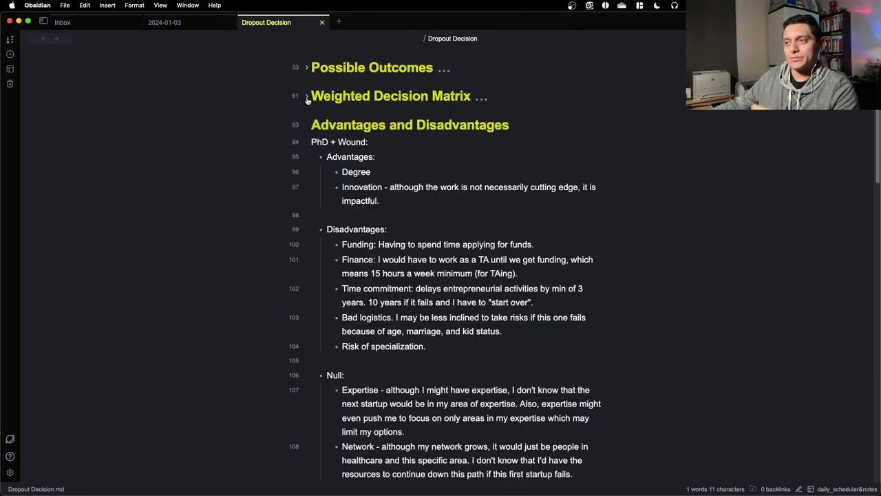
pyautogui.scroll(-1, 416, 157)
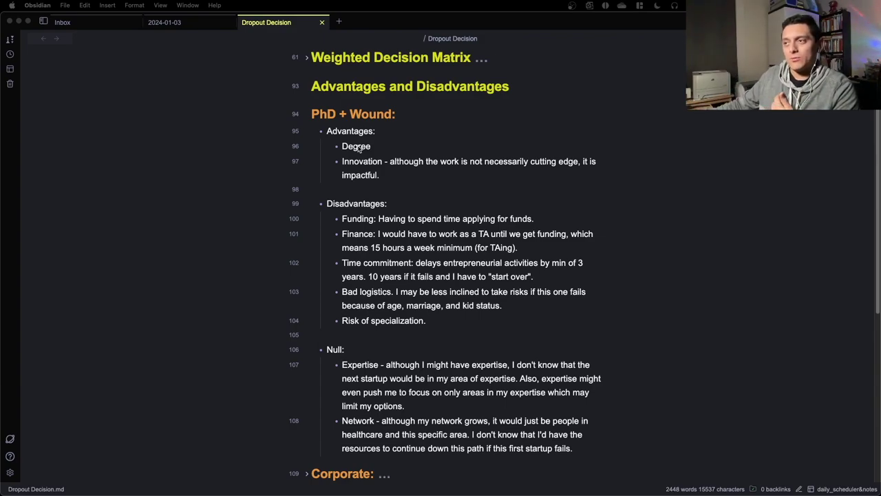
# - Review the PhD + Wound advantages and highlight the word "Funding" in the first item under its Disadvantages
pyautogui.scroll(1, 358, 148)
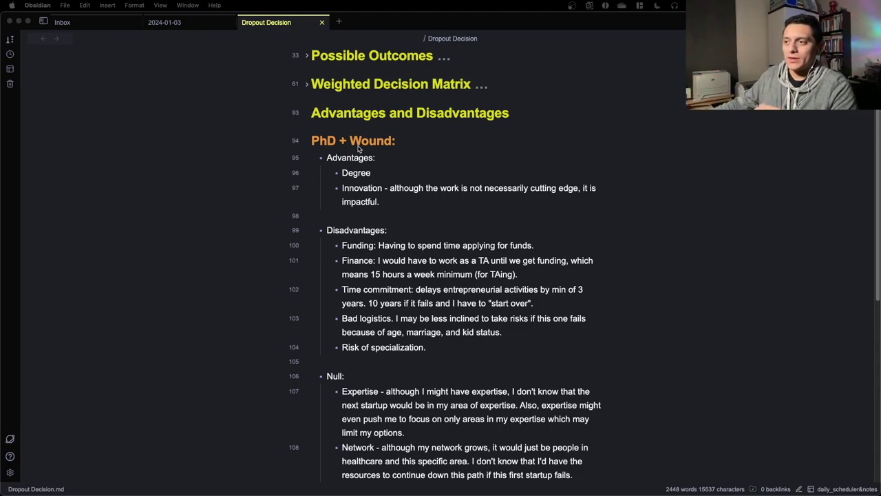
pyautogui.scroll(-1, 356, 172)
pyautogui.scroll(1, 357, 164)
pyautogui.scroll(-1, 366, 115)
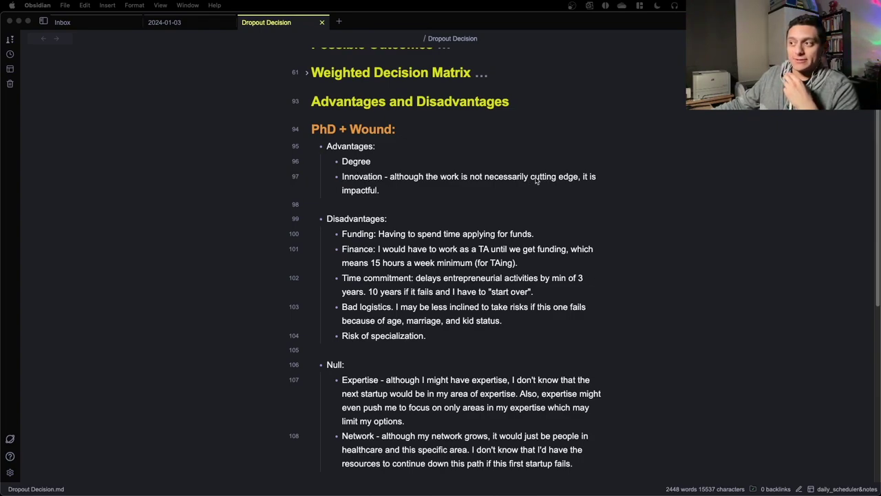
pyautogui.scroll(-1, 363, 183)
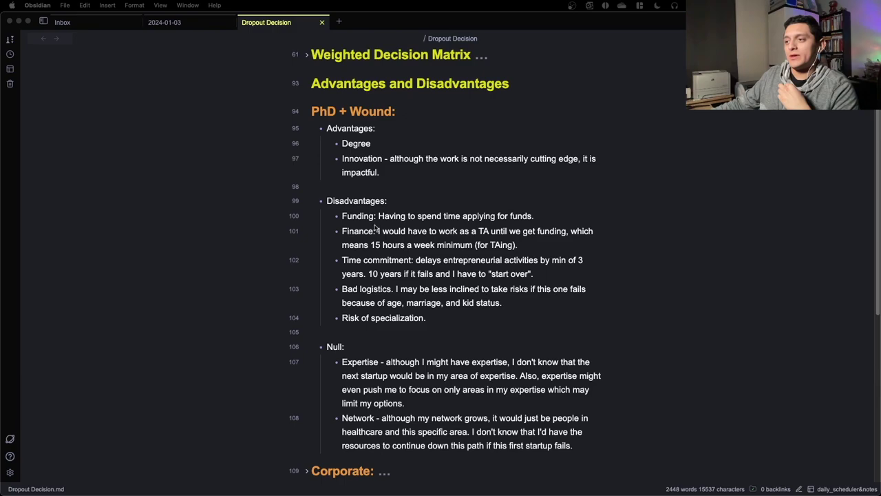
pyautogui.scroll(-1, 363, 219)
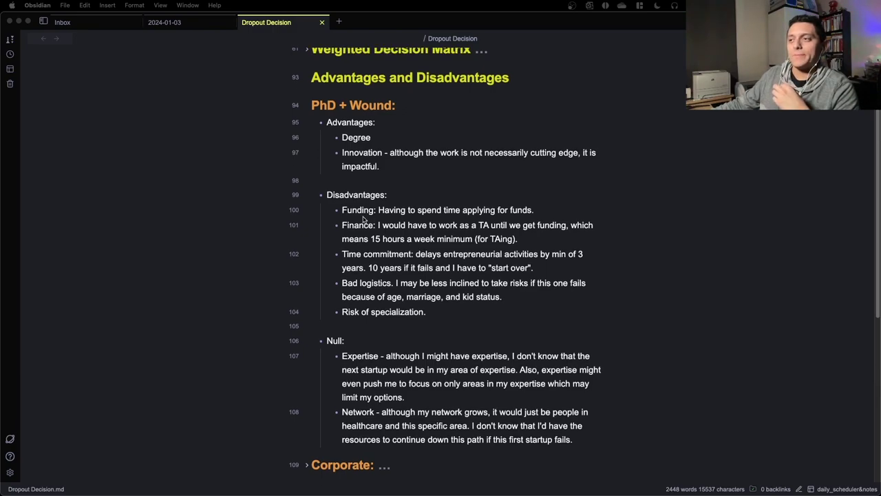
pyautogui.scroll(-1, 361, 217)
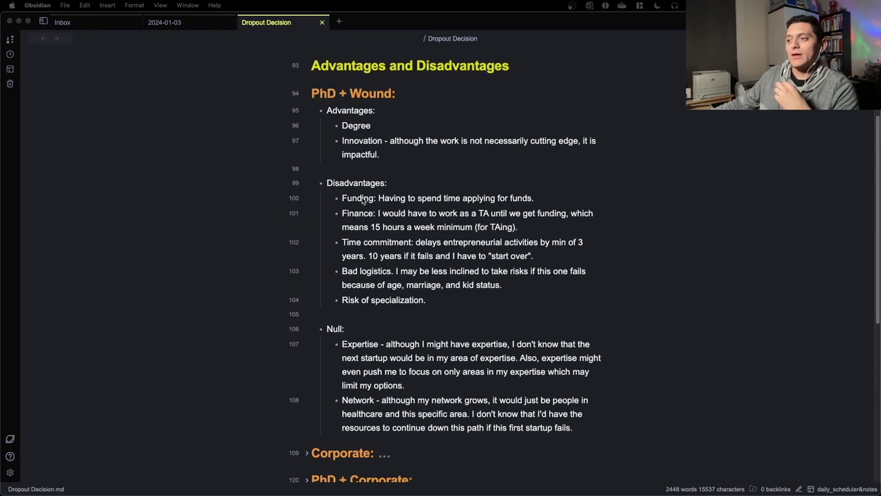
pyautogui.tripleClick(362, 198)
pyautogui.doubleClick(359, 197)
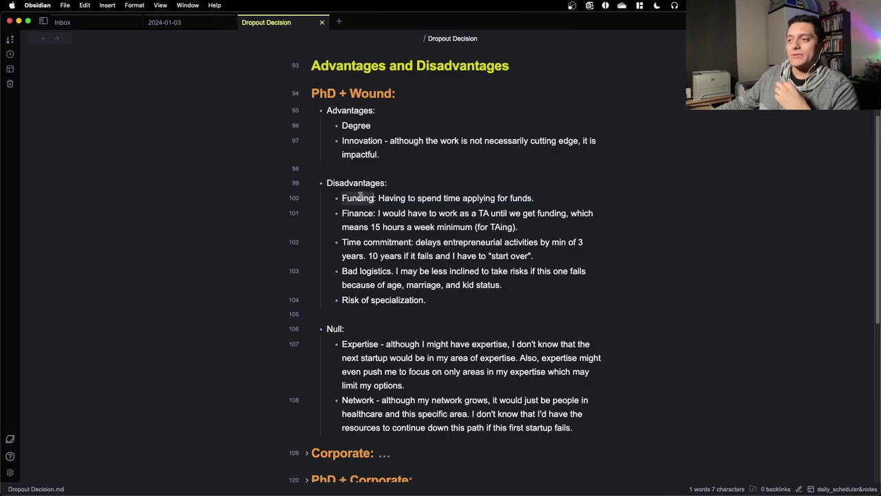